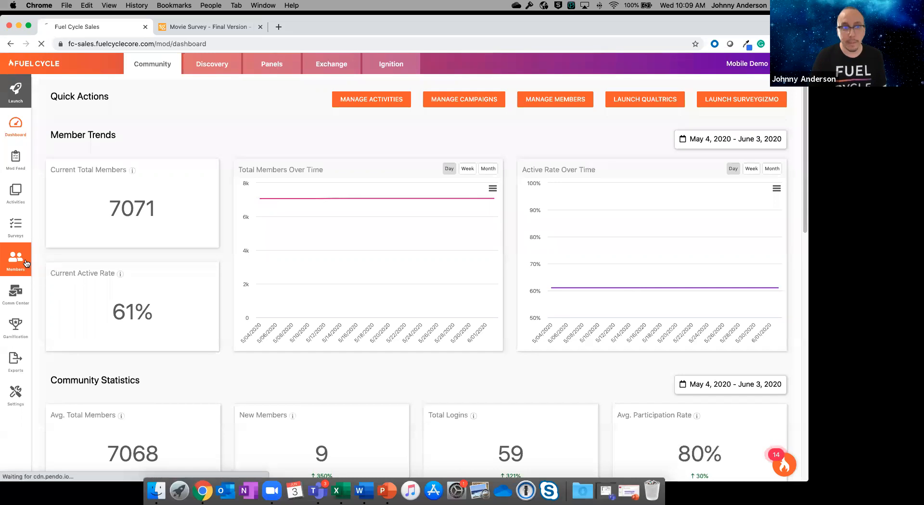
# Step: Open the Marital Status question from the P2 Engine list in member management
pyautogui.click(99, 101)
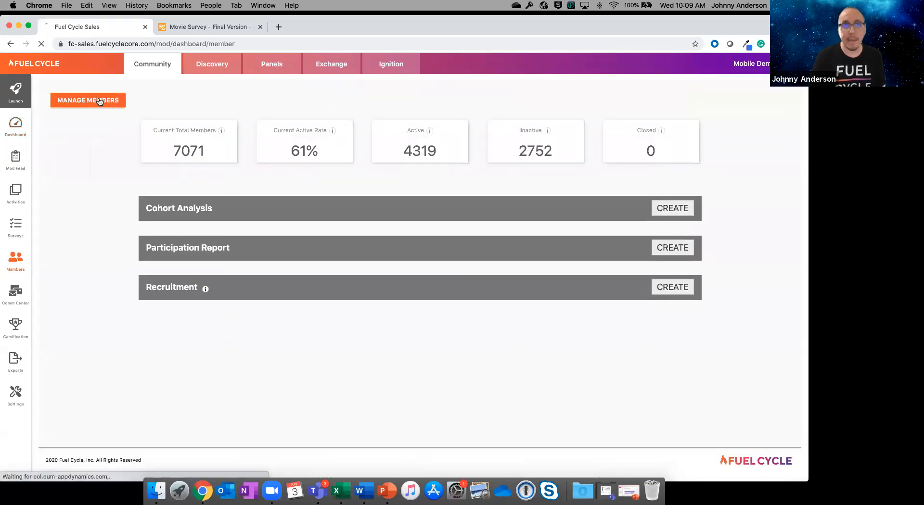
pyautogui.click(238, 107)
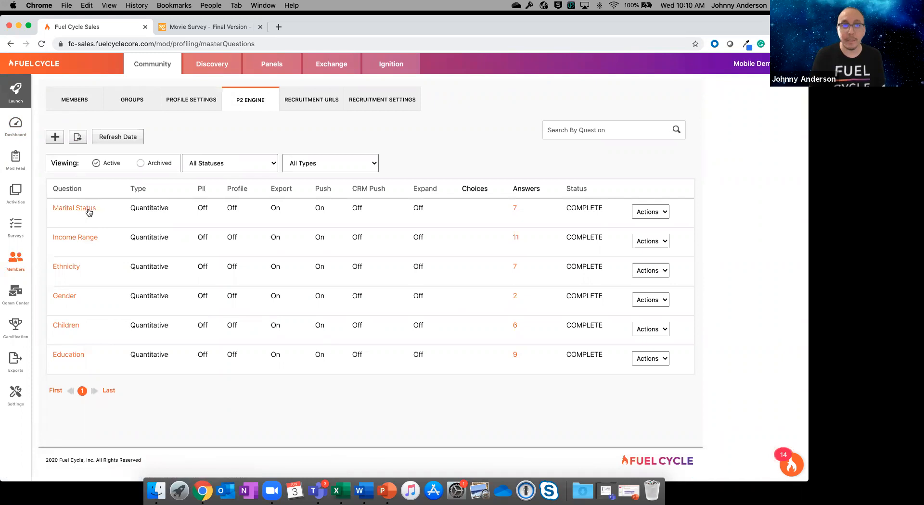
pyautogui.click(89, 212)
# Step: Examine the Marital Status question's option to push data to survey providers, its question type and its available source types
pyautogui.scroll(-1, 185, 239)
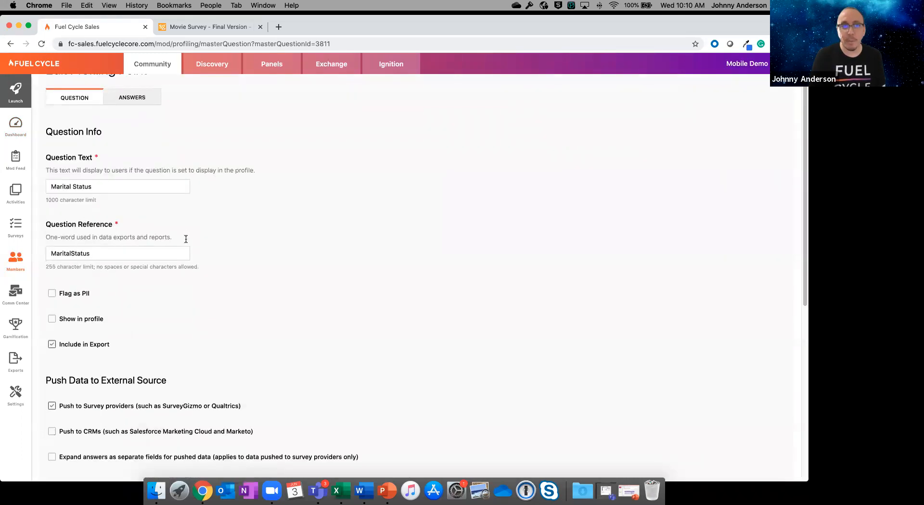
pyautogui.scroll(-2, 185, 239)
pyautogui.moveTo(171, 328); pyautogui.dragTo(97, 353)
pyautogui.click(233, 356)
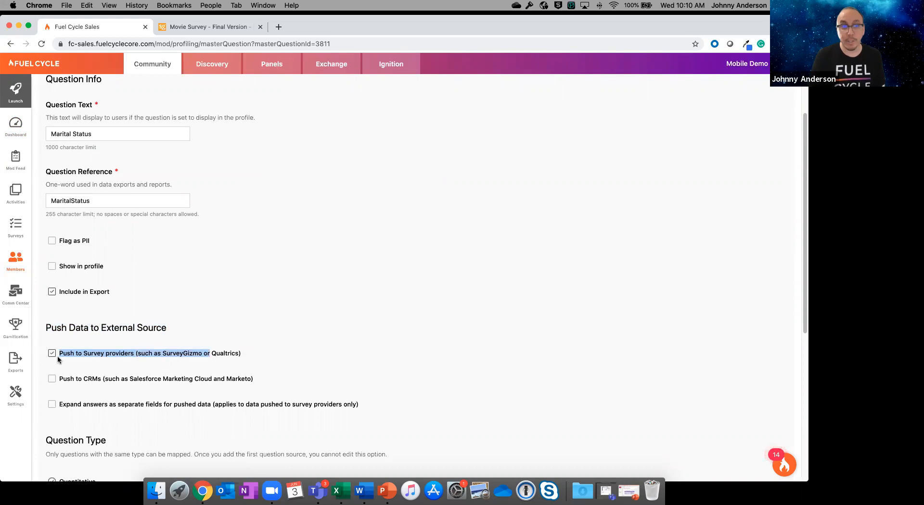
pyautogui.scroll(-10, 154, 357)
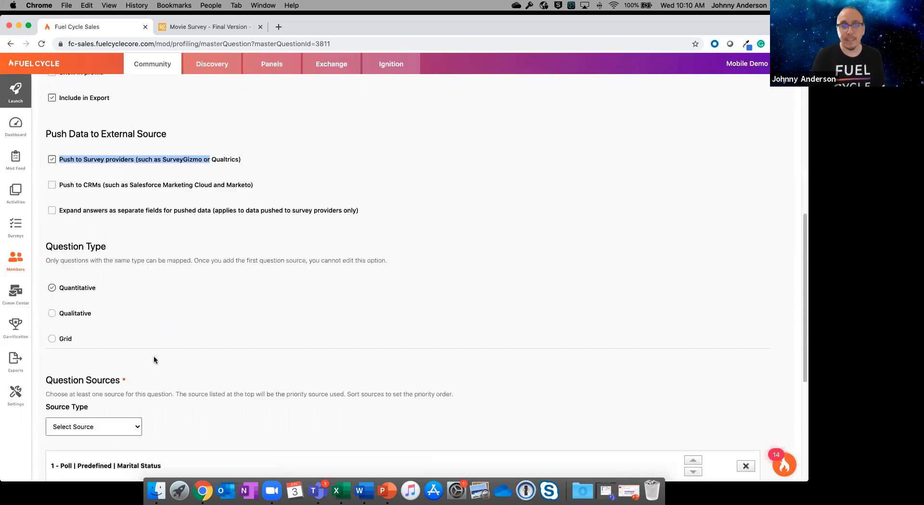
pyautogui.click(96, 428)
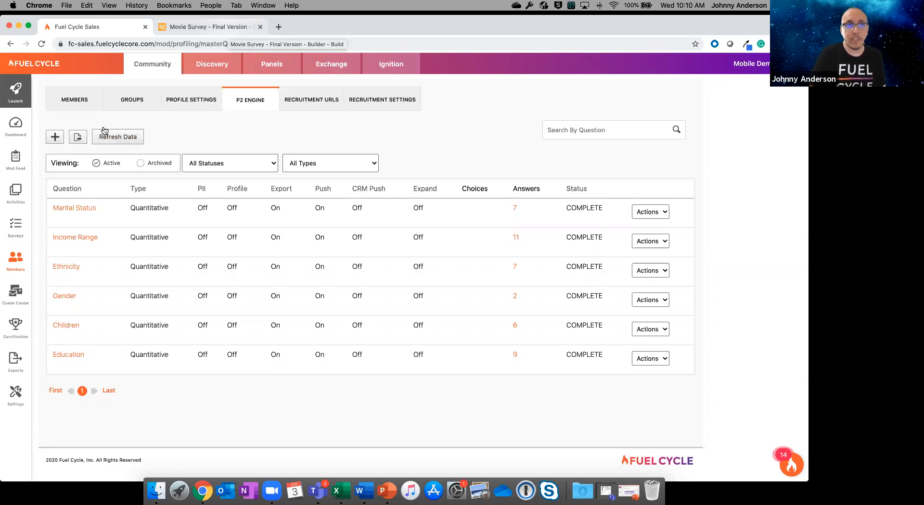
# Step: Return to the community dashboard, switch to the Movie Survey in SurveyGizmo, and consult the P2 Engine Webinar Cheat Sheet in Excel
pyautogui.click(24, 132)
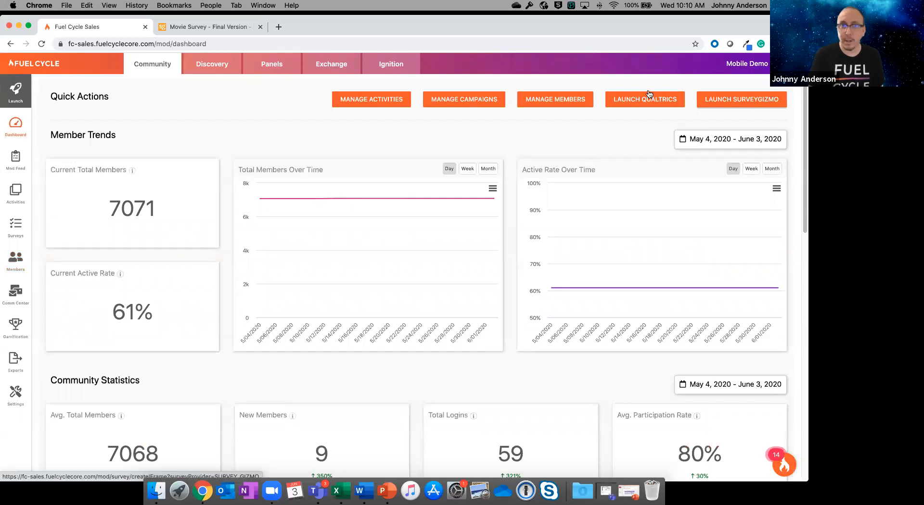
pyautogui.click(207, 28)
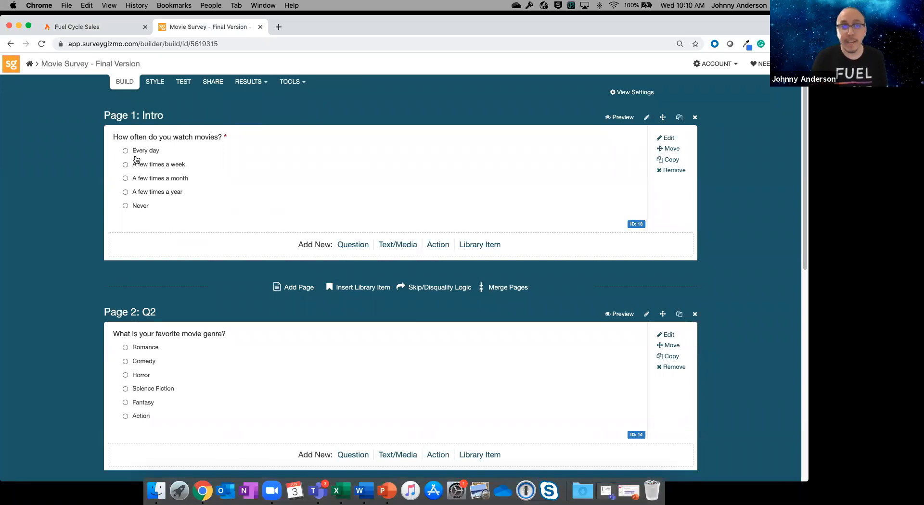
pyautogui.click(338, 491)
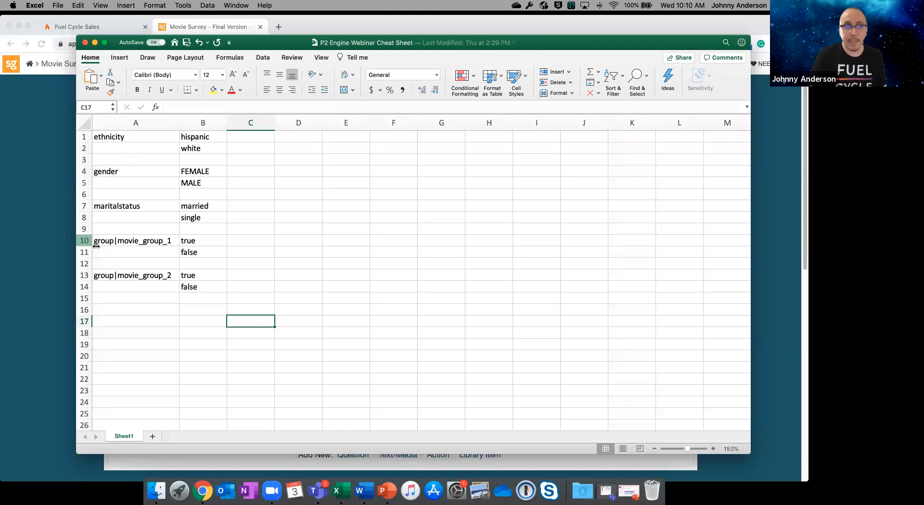
# Step: Switch back to SurveyGizmo and create a new CSV/Excel export of the Movie Survey that includes URL variables
pyautogui.click(54, 160)
pyautogui.click(258, 86)
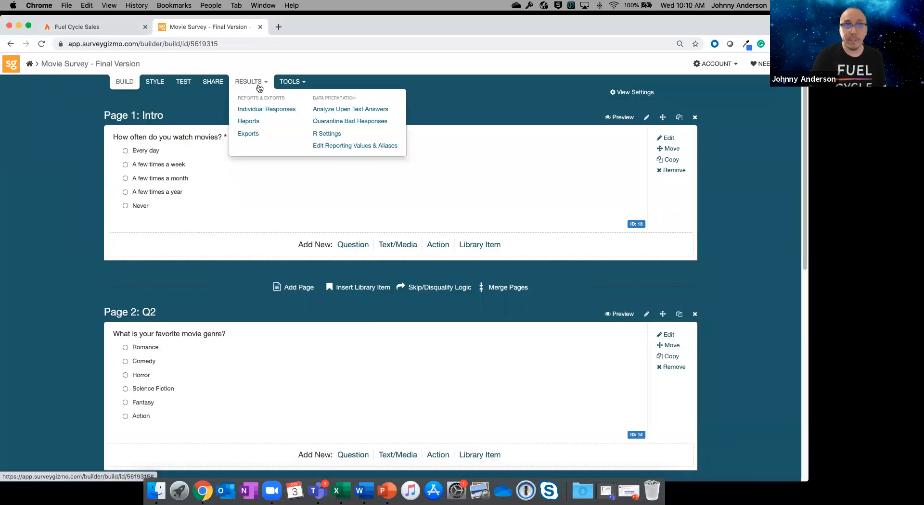
pyautogui.click(258, 134)
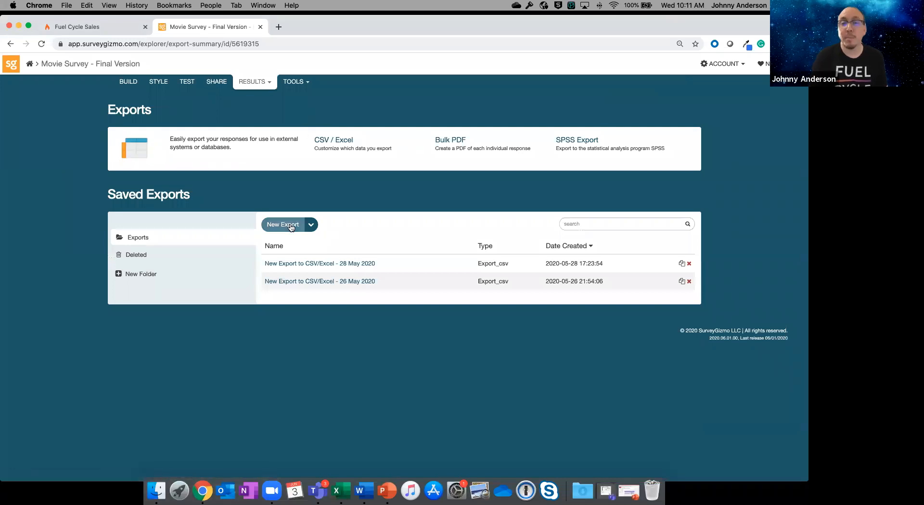
pyautogui.click(290, 226)
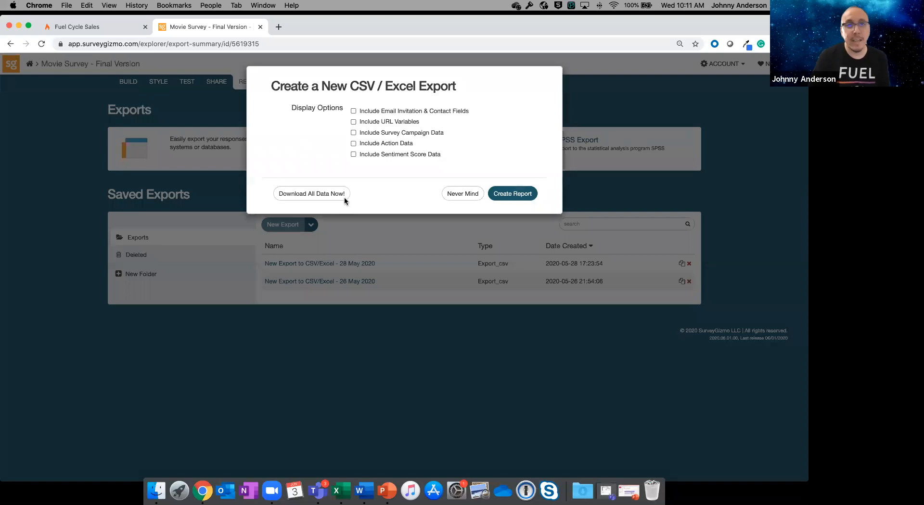
pyautogui.click(384, 124)
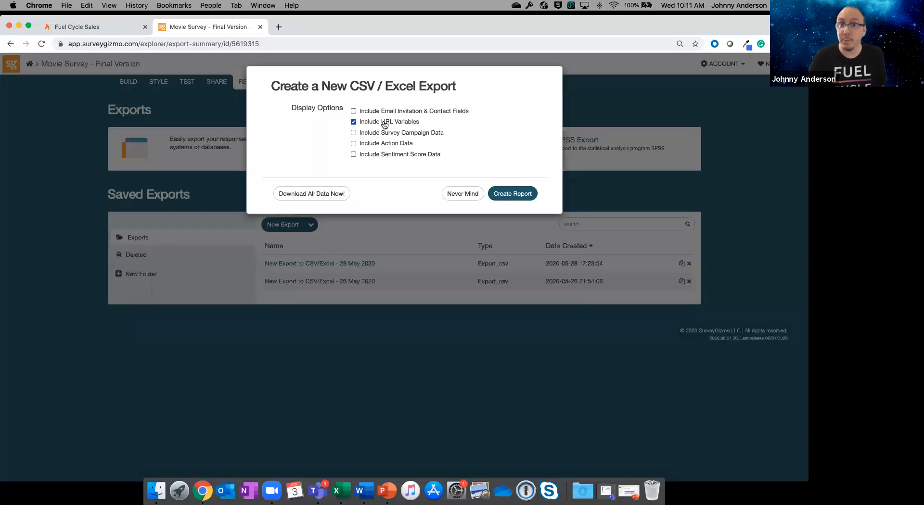
pyautogui.click(508, 201)
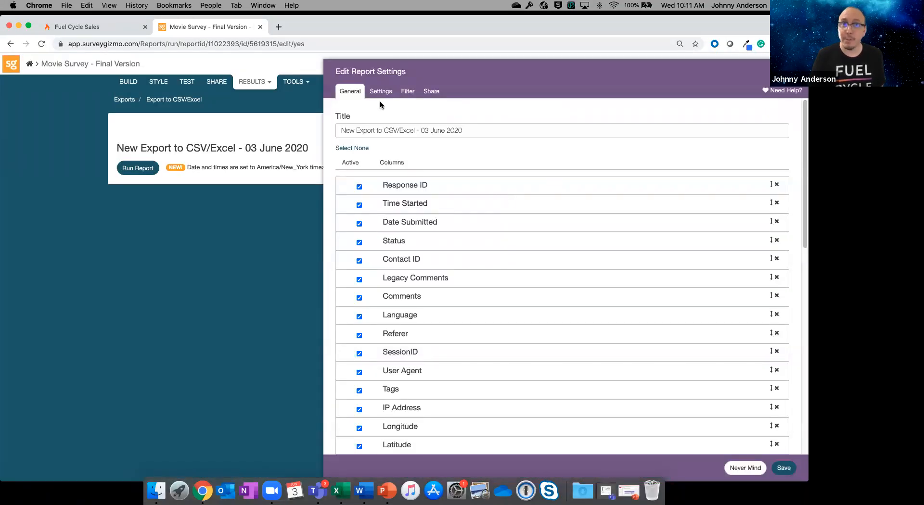
# Step: Exclude test responses from the export's response status filter and save the report settings
pyautogui.click(403, 95)
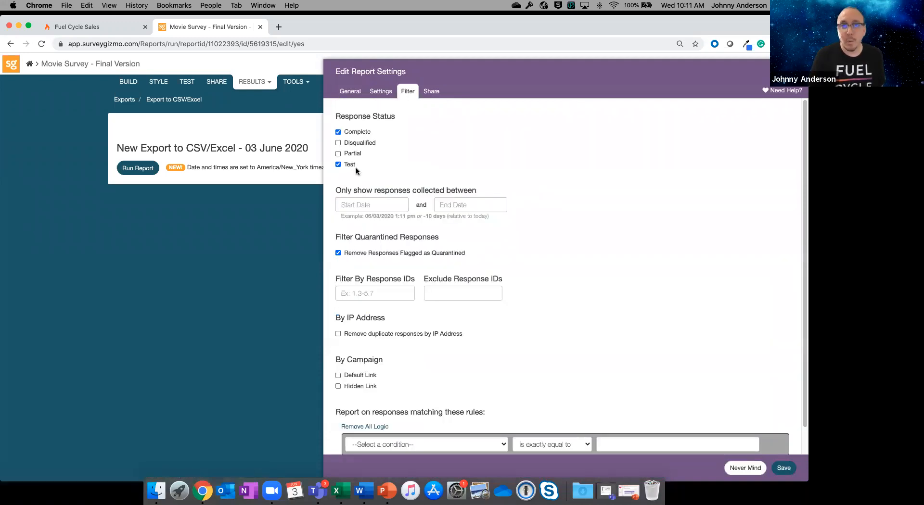
pyautogui.click(339, 165)
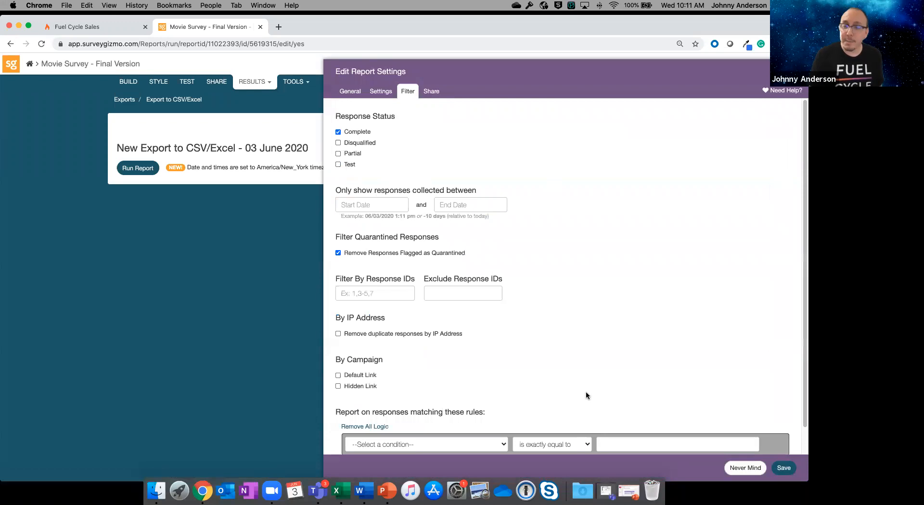
pyautogui.click(784, 468)
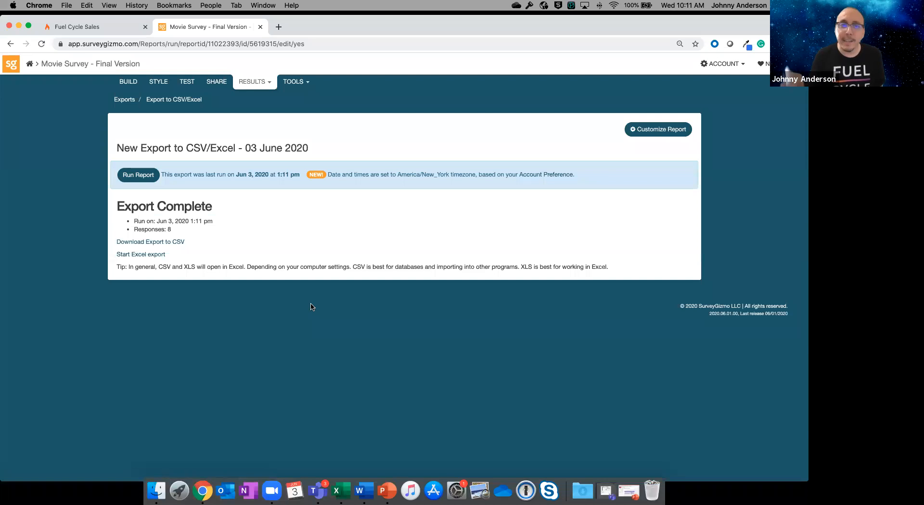
# Step: Download the export as CSV, open it in Excel and widen the age, children and education URL variable columns
pyautogui.click(182, 242)
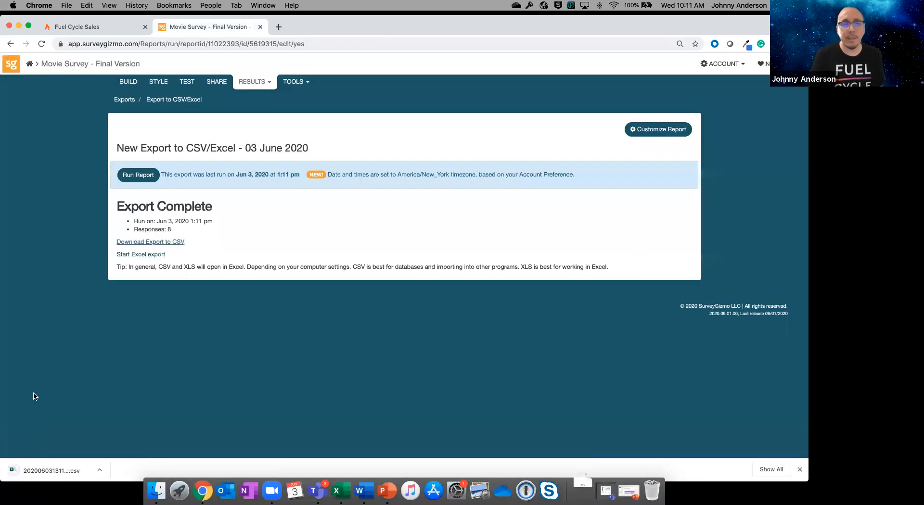
pyautogui.click(64, 467)
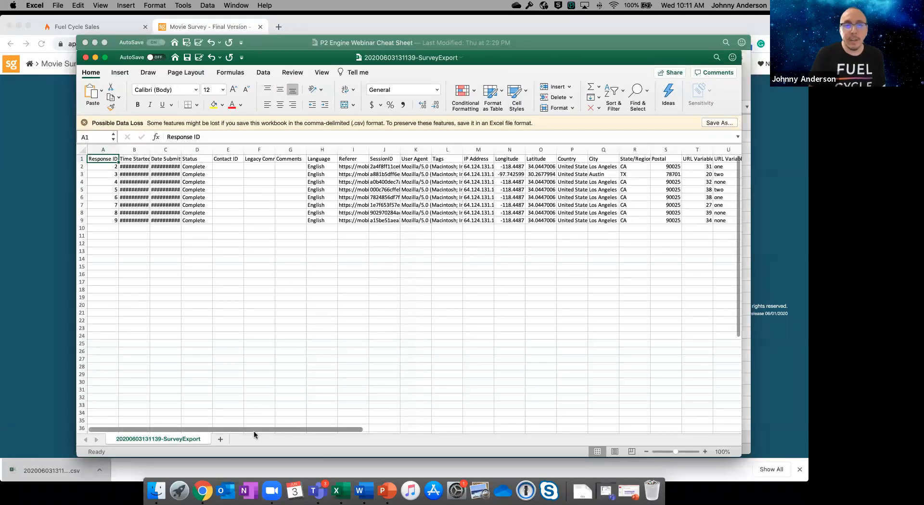
pyautogui.moveTo(253, 428); pyautogui.dragTo(458, 422)
pyautogui.moveTo(277, 150); pyautogui.dragTo(277, 149)
pyautogui.doubleClick(276, 149)
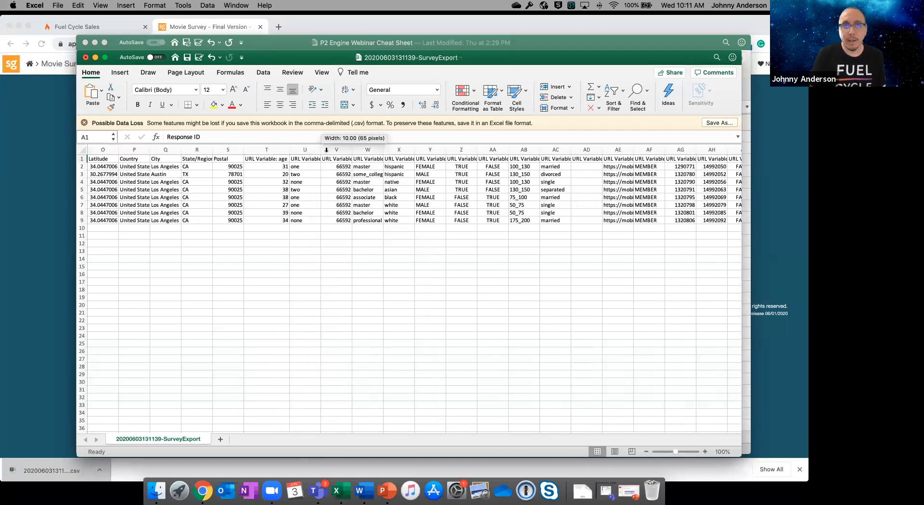
pyautogui.doubleClick(320, 150)
pyautogui.doubleClick(408, 150)
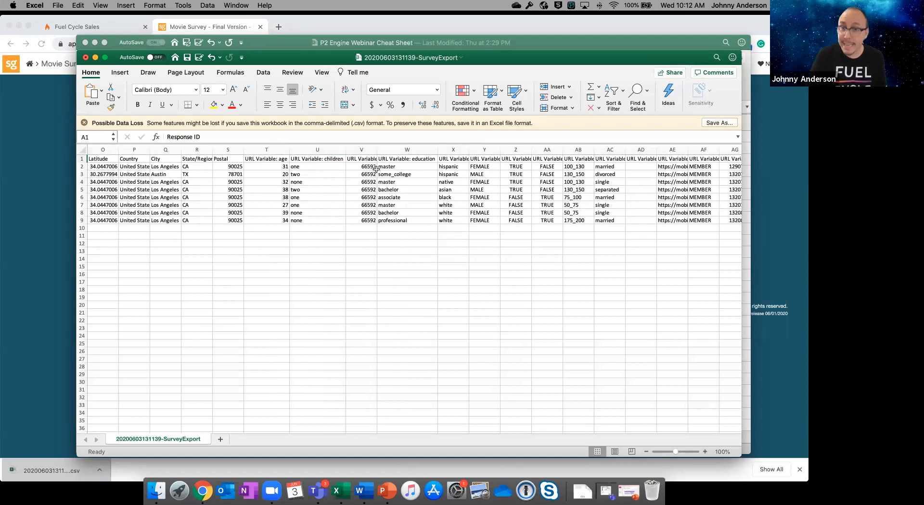
# Step: Review the age, education and ethnicity URL variable values in the export, widening the ethnicity column to show its heading
pyautogui.moveTo(278, 167); pyautogui.dragTo(278, 221)
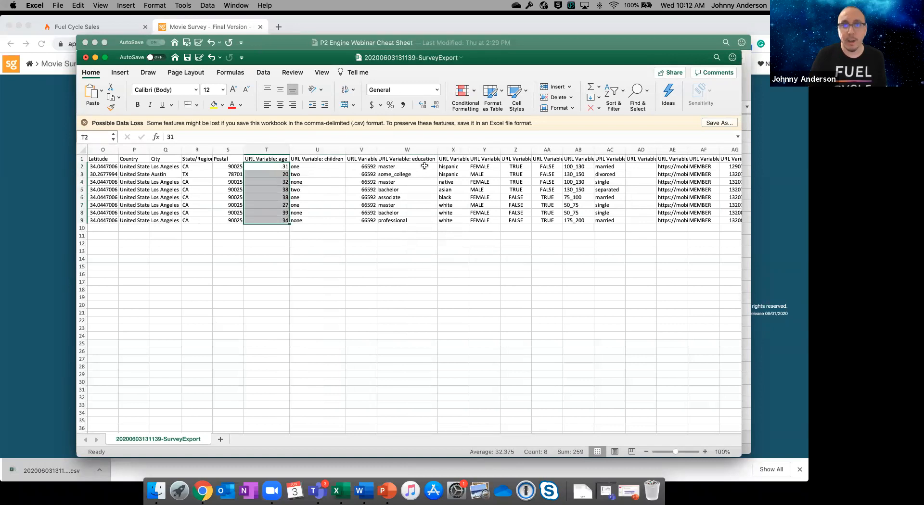
pyautogui.moveTo(416, 167); pyautogui.dragTo(421, 219)
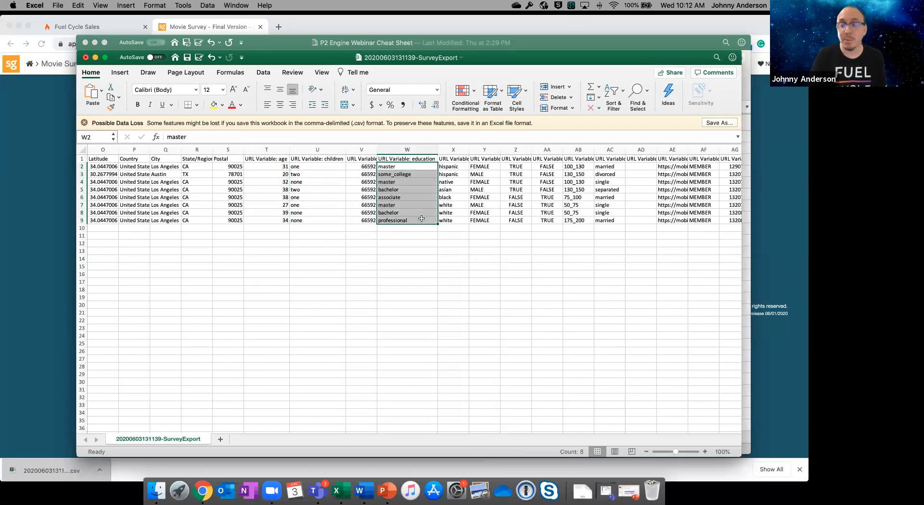
pyautogui.doubleClick(469, 150)
pyautogui.moveTo(472, 168); pyautogui.dragTo(472, 222)
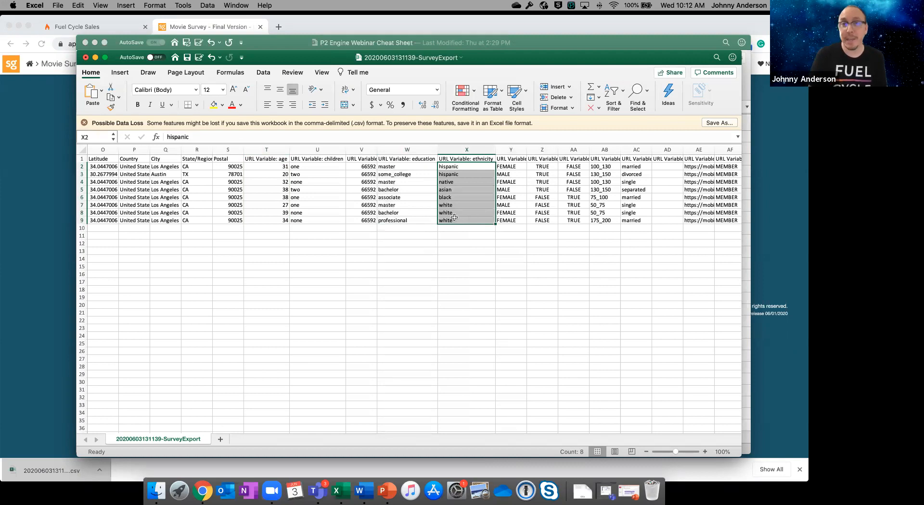
# Step: Minimize the export workbook, look over the variable names and values in the cheat sheet, and switch back to SurveyGizmo
pyautogui.click(94, 57)
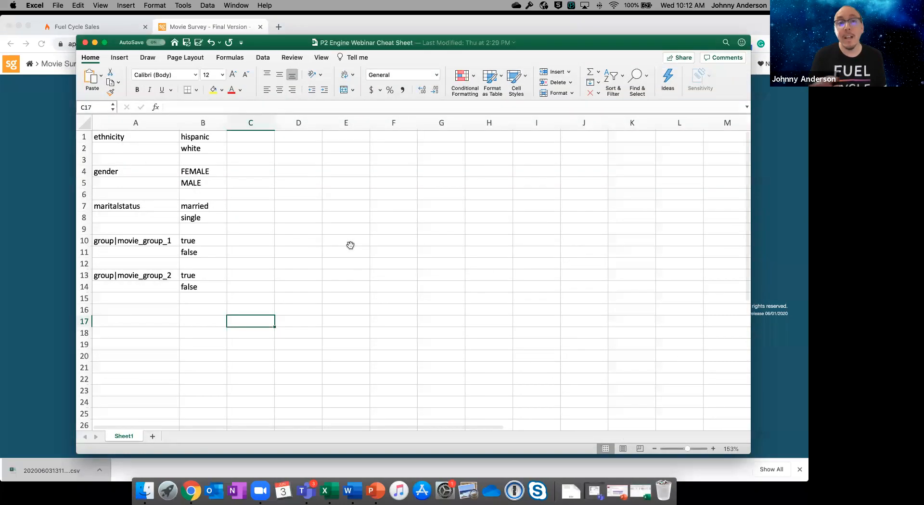
pyautogui.click(350, 245)
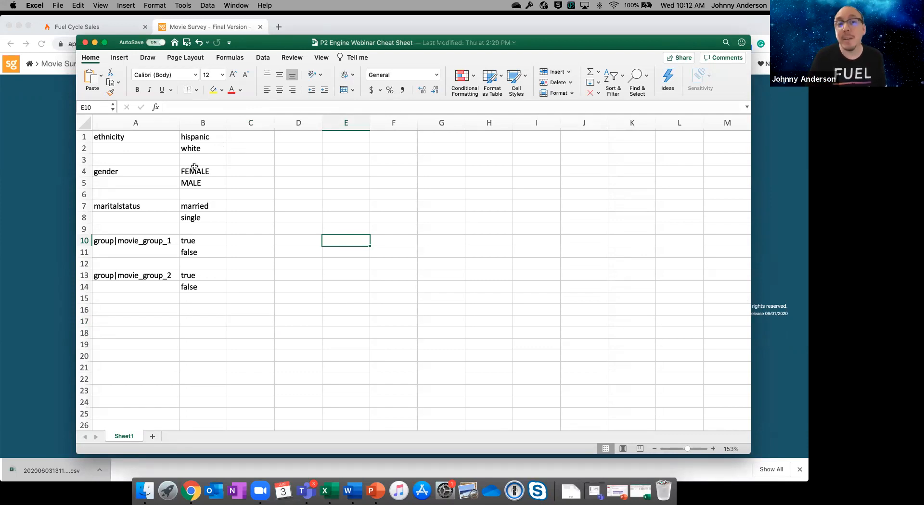
pyautogui.click(57, 201)
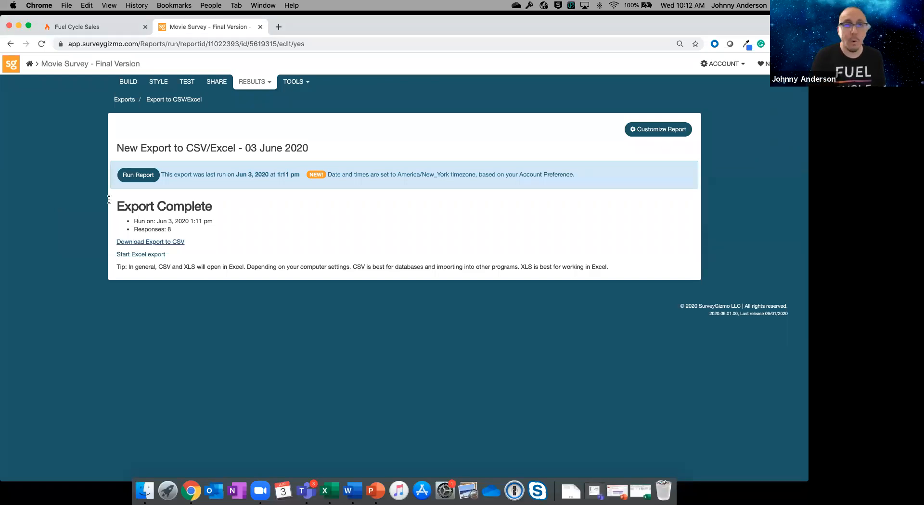
# Step: Open the Movie Survey's quota settings and start a new logic quota
pyautogui.click(136, 83)
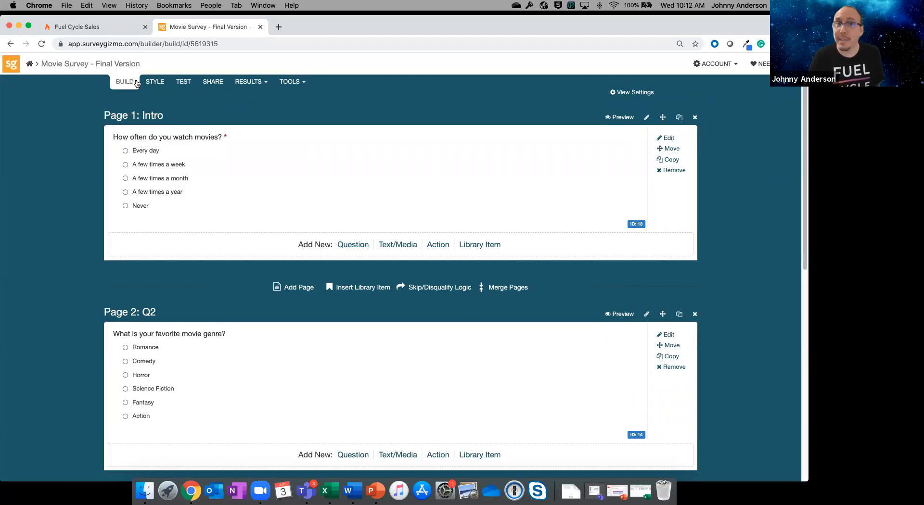
pyautogui.click(299, 87)
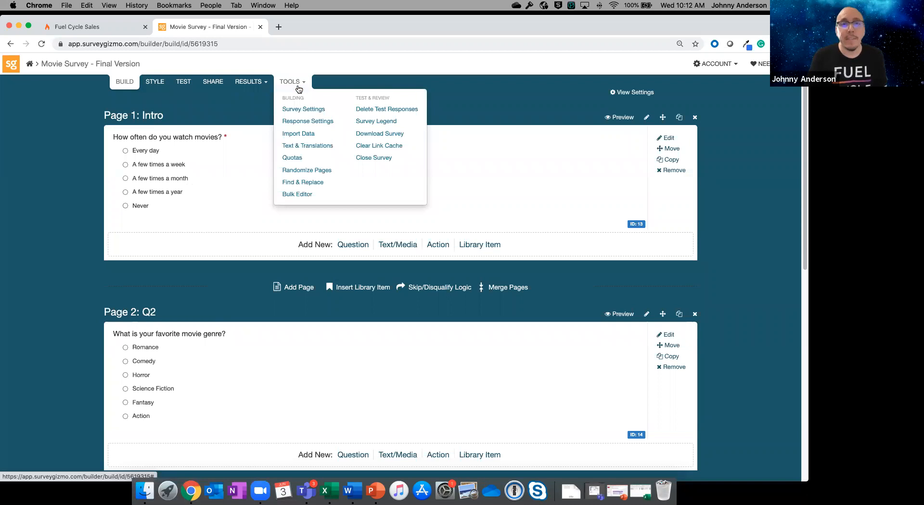
pyautogui.click(297, 161)
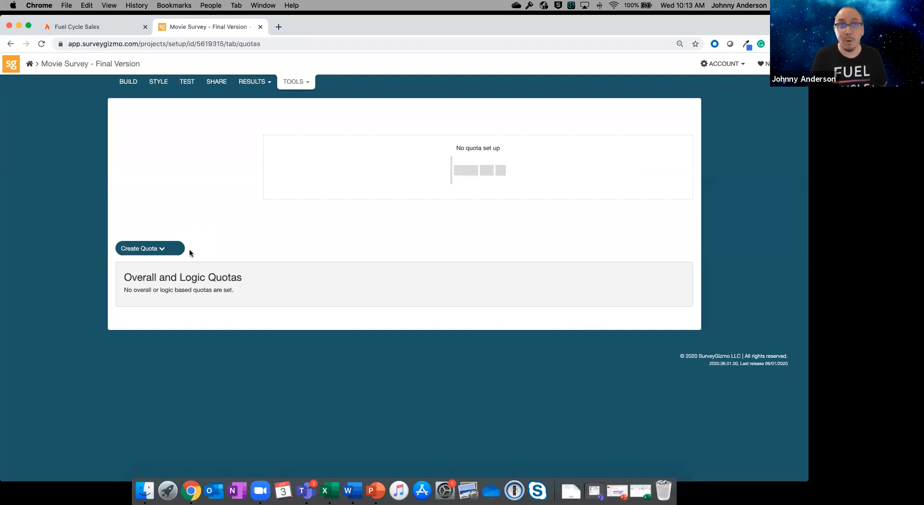
pyautogui.click(158, 249)
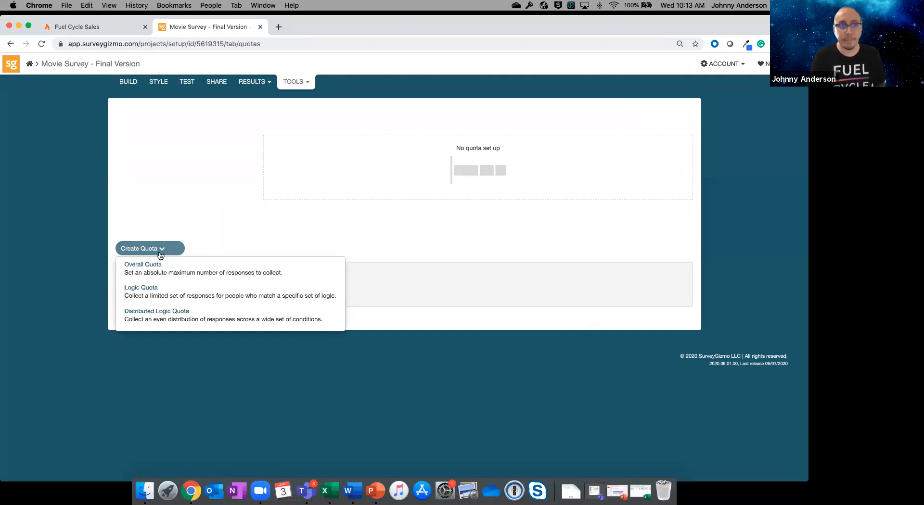
pyautogui.click(204, 295)
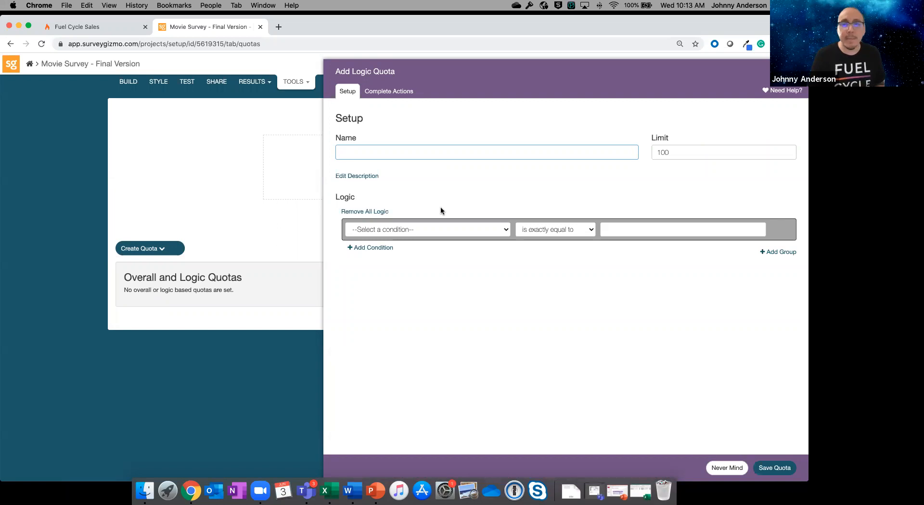
# Step: Bring the survey export workbook back up and close it without saving the changes
pyautogui.click(640, 491)
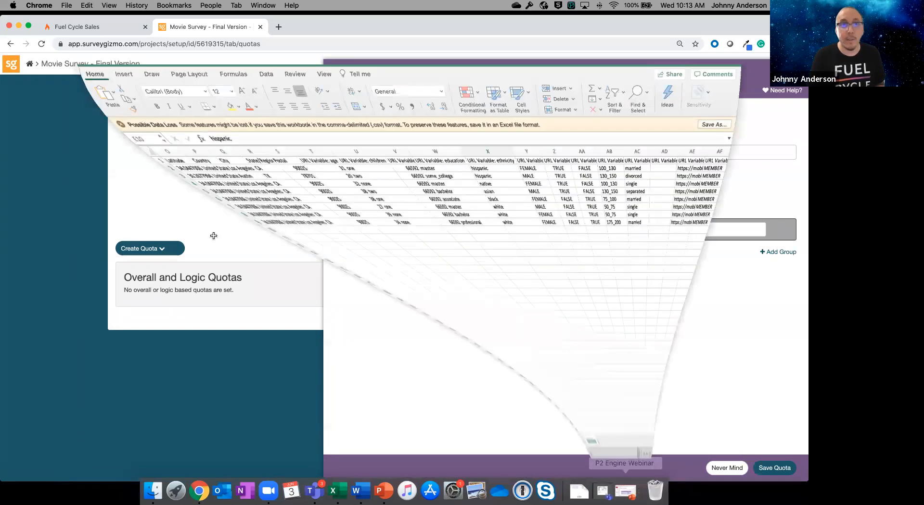
pyautogui.click(317, 258)
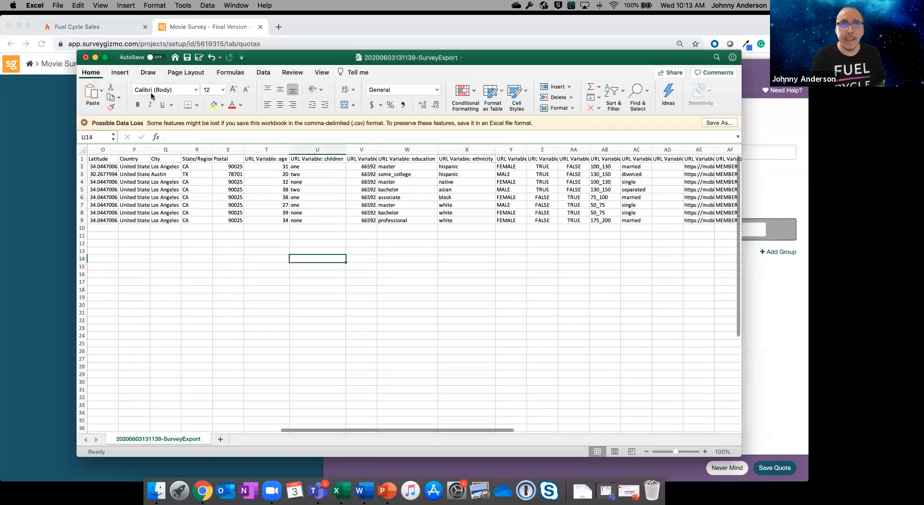
pyautogui.click(86, 57)
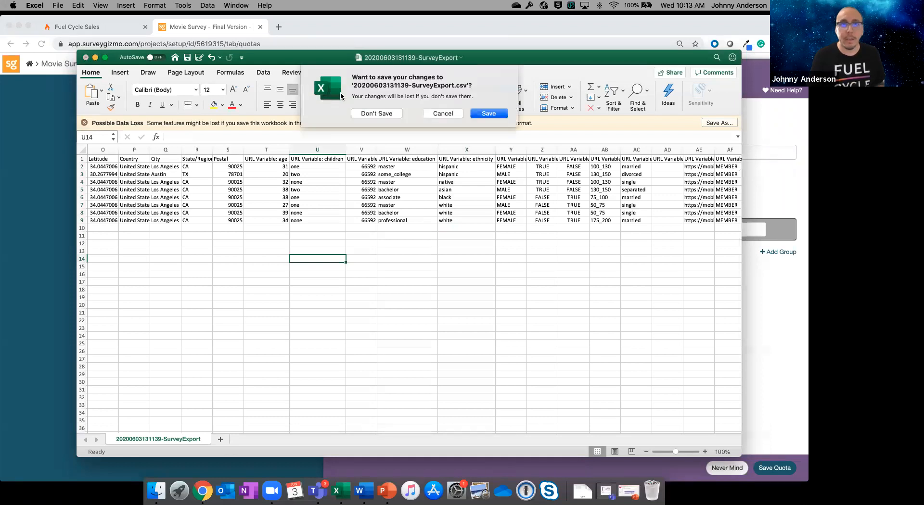
pyautogui.click(377, 113)
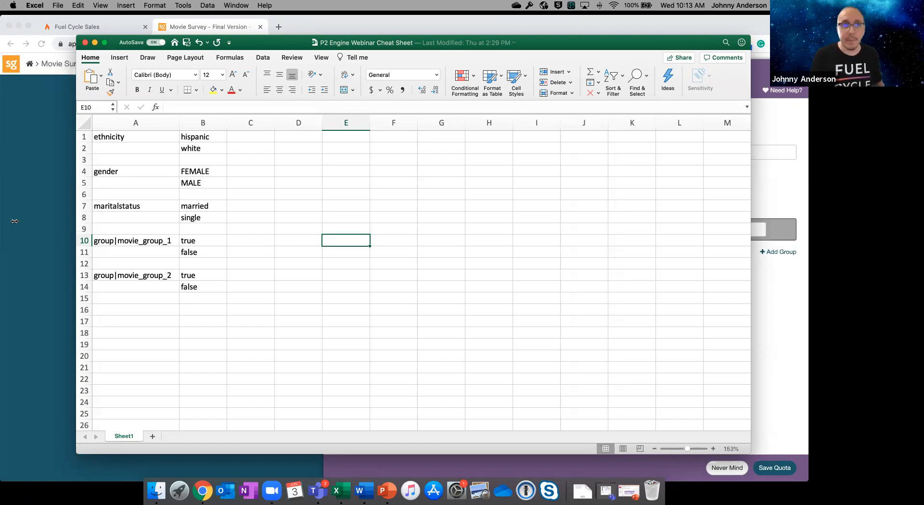
# Step: Move the cheat sheet window lower so part of it stays reachable, and return to the new logic quota in SurveyGizmo
pyautogui.moveTo(278, 43); pyautogui.dragTo(224, 84)
pyautogui.moveTo(529, 78); pyautogui.dragTo(517, 114)
pyautogui.click(760, 145)
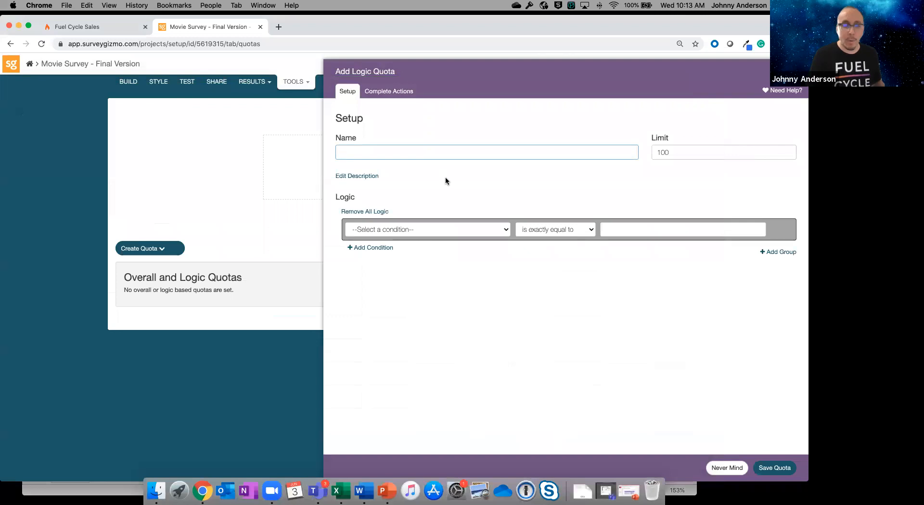
# Step: Name the logic quota "Female Responses" and set its limit to 250
pyautogui.write('Female ')
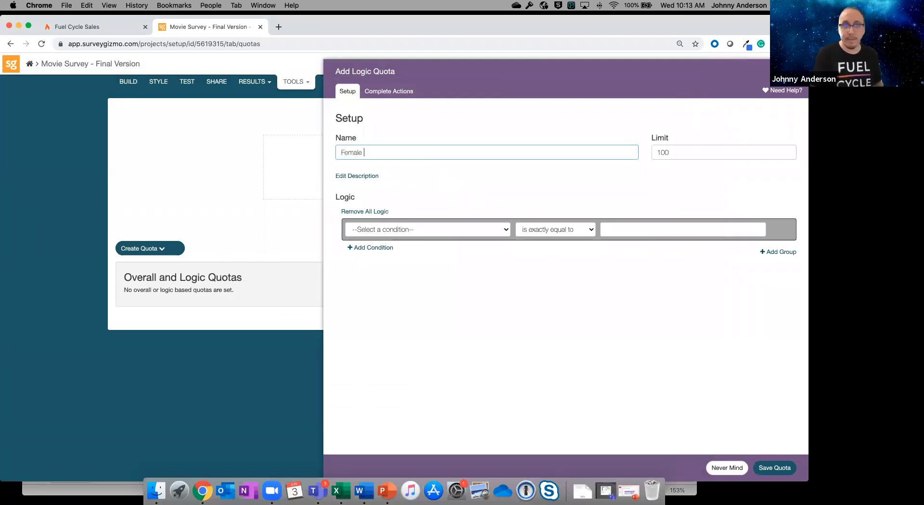
pyautogui.write('Responses')
pyautogui.click(682, 157)
pyautogui.doubleClick(683, 156)
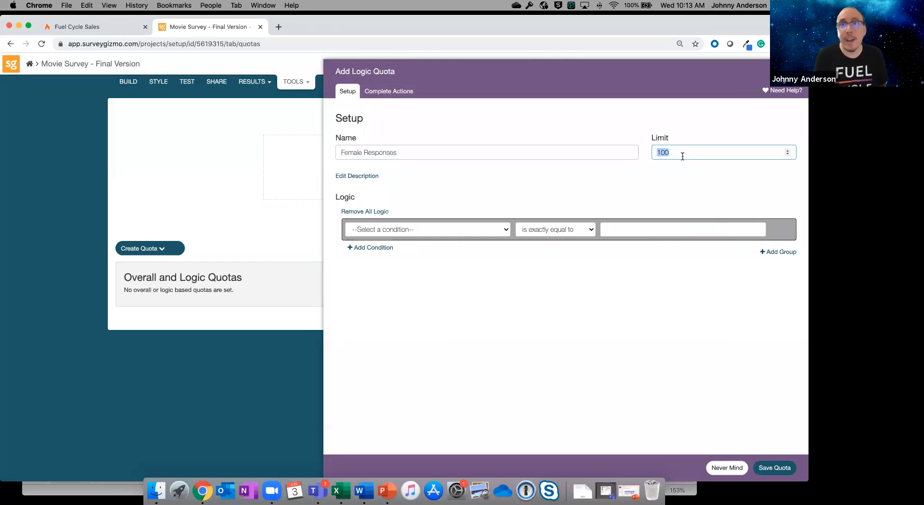
pyautogui.write('250')
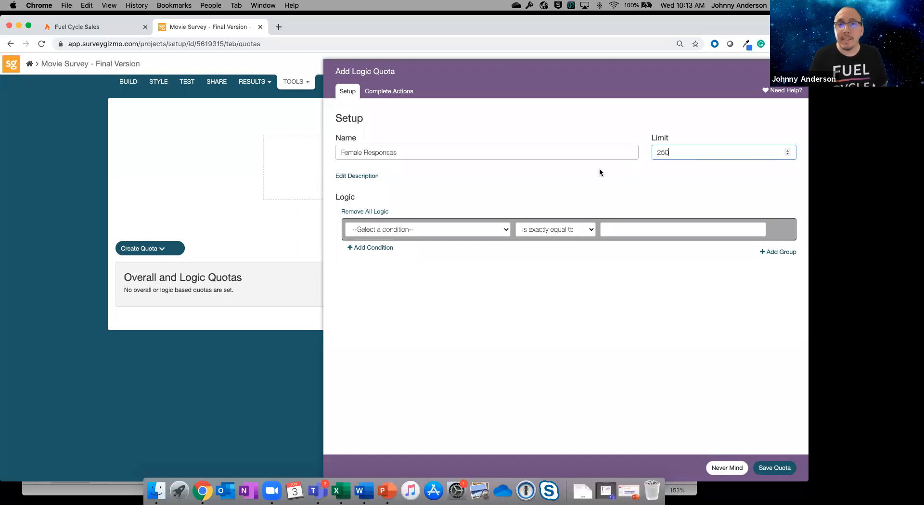
# Step: Base the Female Responses condition on a URL Variable, copying the variable name "gender" from the Excel cheat sheet
pyautogui.click(467, 229)
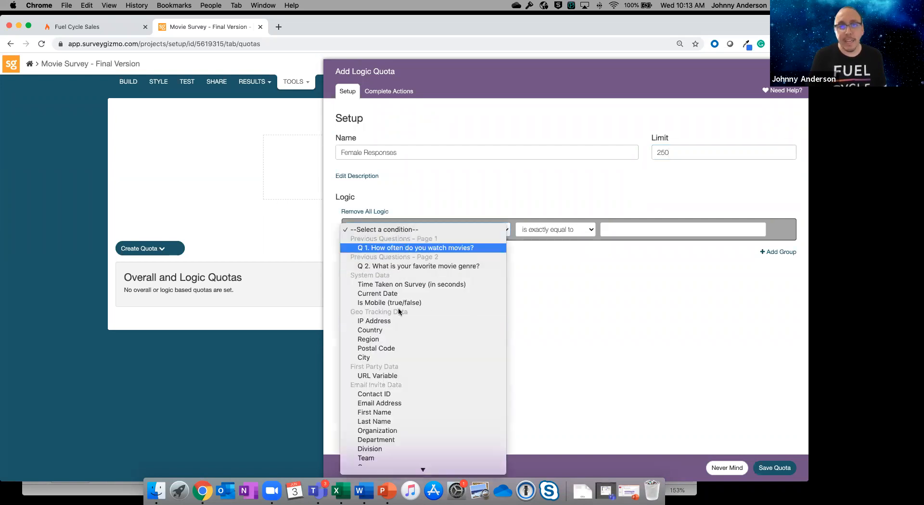
pyautogui.click(394, 376)
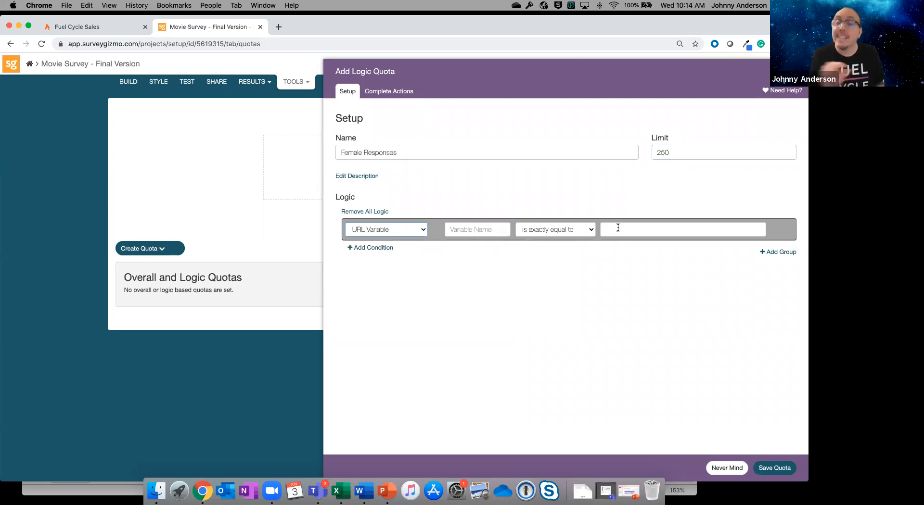
pyautogui.click(107, 485)
pyautogui.click(80, 249)
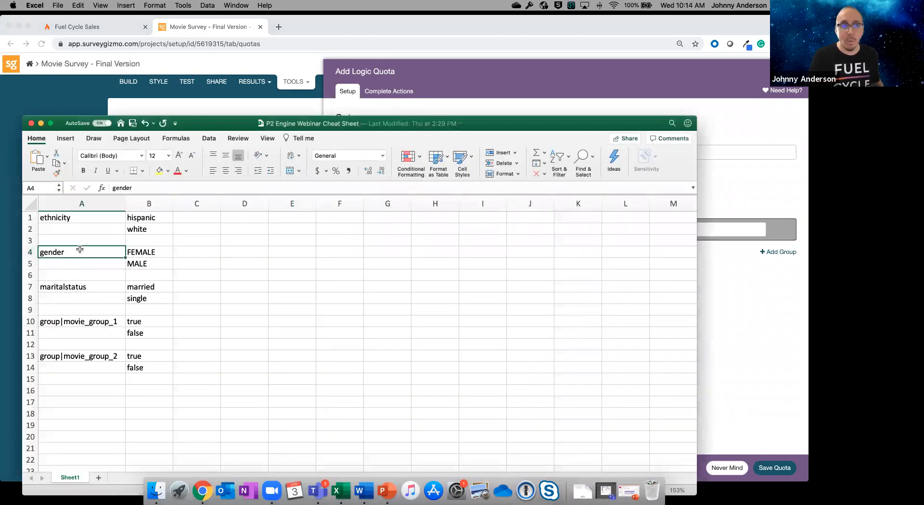
pyautogui.press('super+c')
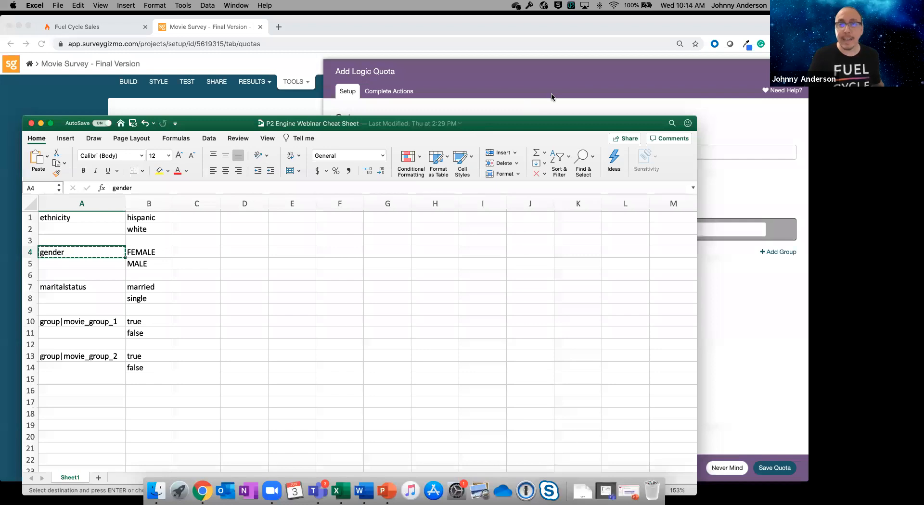
pyautogui.click(553, 98)
pyautogui.click(472, 230)
pyautogui.press('super+v')
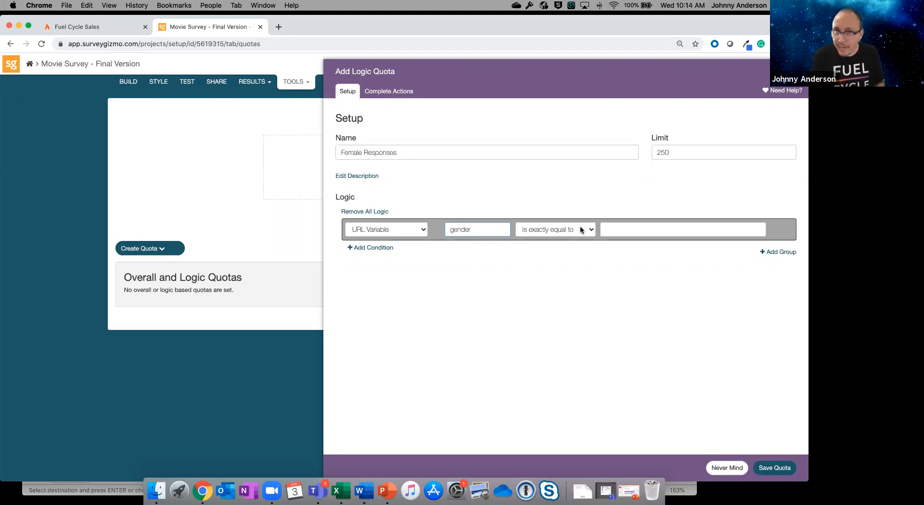
# Step: Copy "FEMALE" from the Excel cheat sheet as the value the gender condition must exactly equal, and save the quota
pyautogui.click(130, 491)
pyautogui.click(159, 252)
pyautogui.press('super+c')
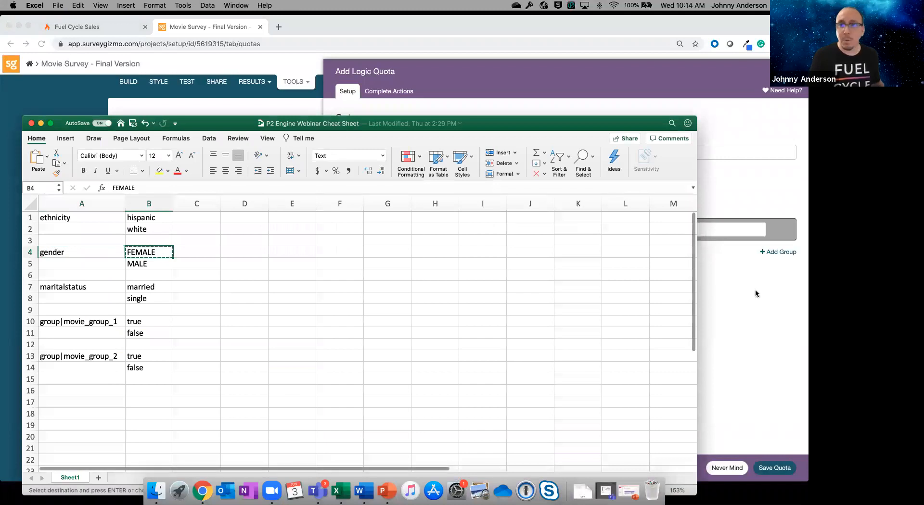
pyautogui.click(755, 294)
pyautogui.click(722, 229)
pyautogui.press('super+v')
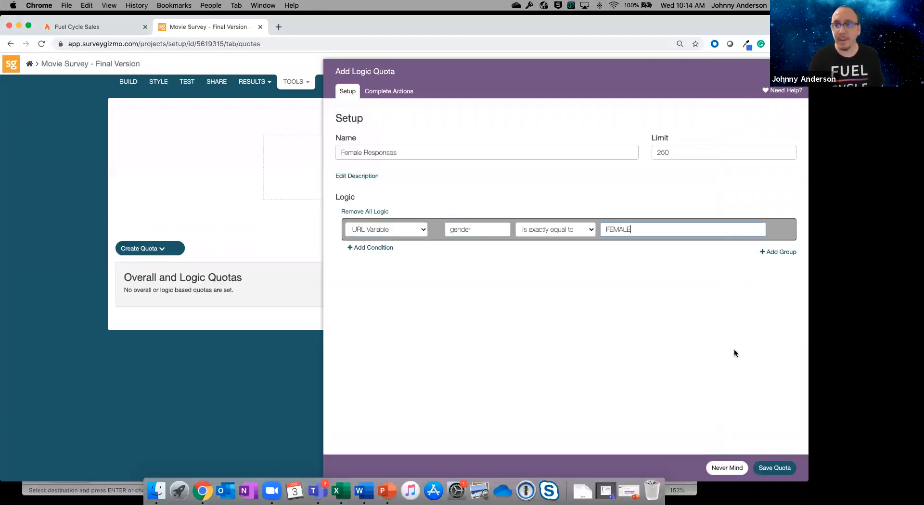
pyautogui.click(769, 469)
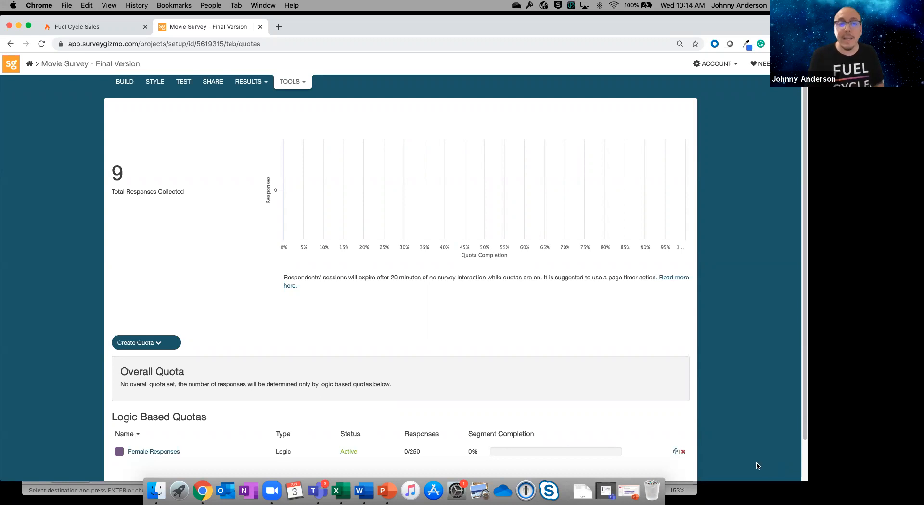
# Step: Create another logic quota named "Male Responses" with a limit of 250
pyautogui.scroll(-2, 269, 440)
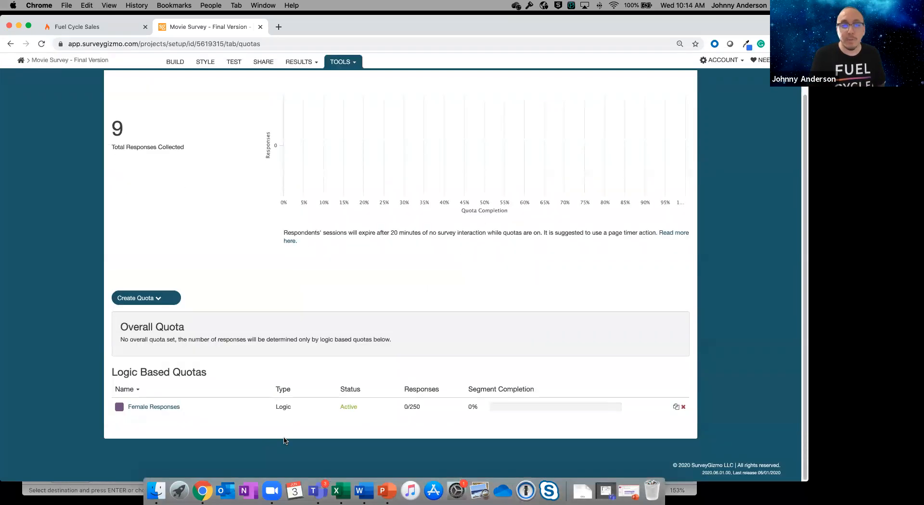
pyautogui.click(142, 304)
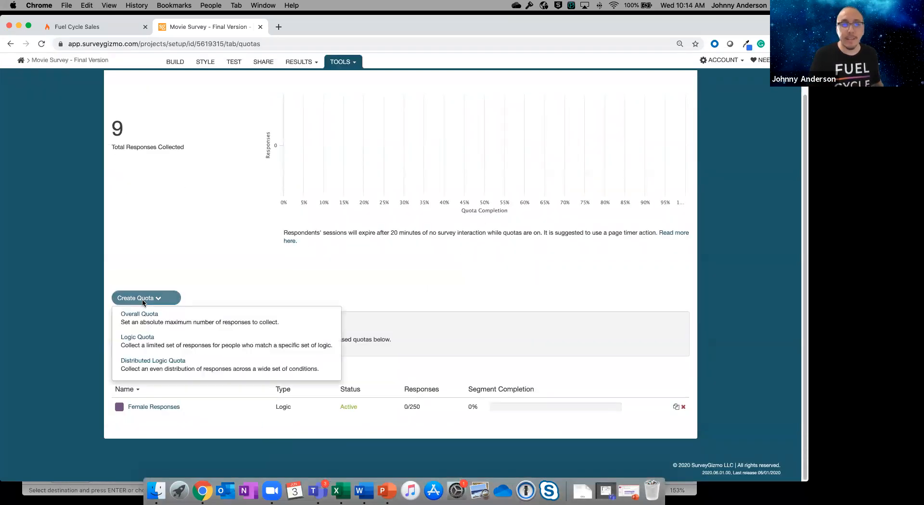
pyautogui.click(170, 339)
pyautogui.write('Male Re')
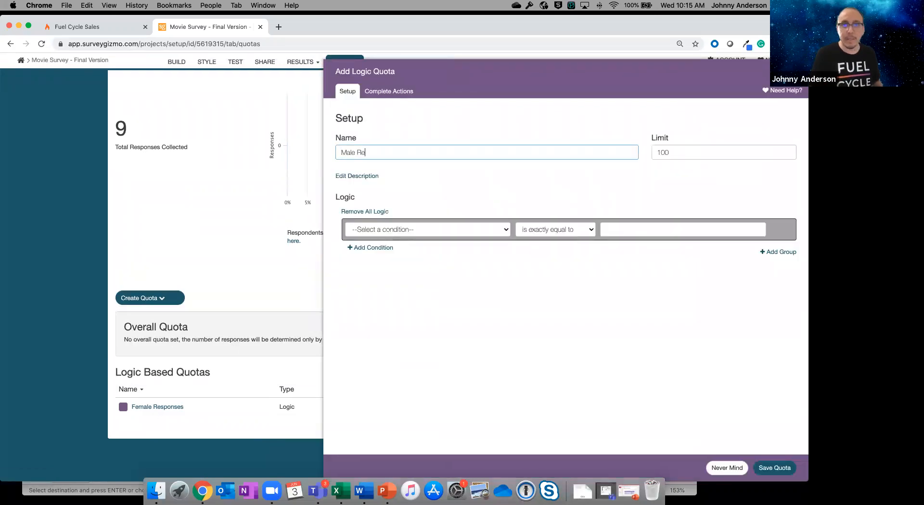
pyautogui.write('sponses')
pyautogui.click(691, 147)
pyautogui.press('super+a')
pyautogui.write('250')
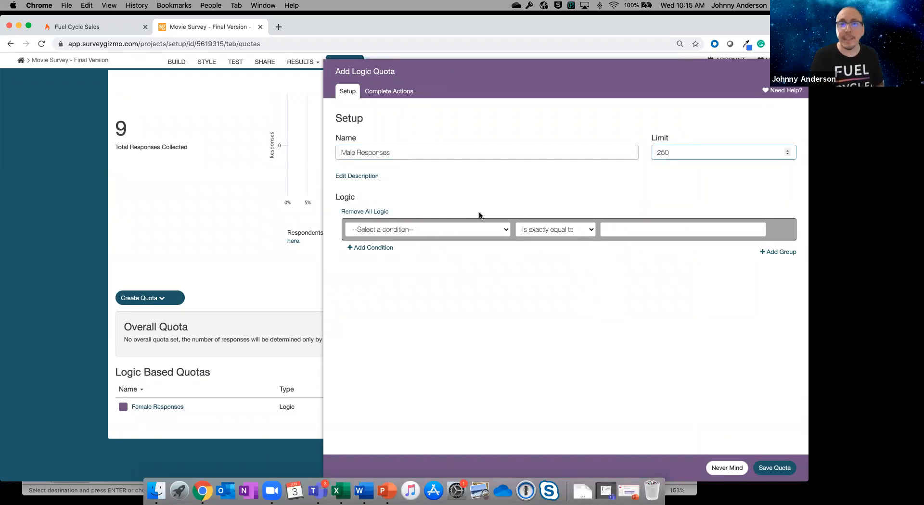
# Step: Base the Male Responses condition on a URL Variable, copying the variable name "gender" from the Excel cheat sheet
pyautogui.click(481, 229)
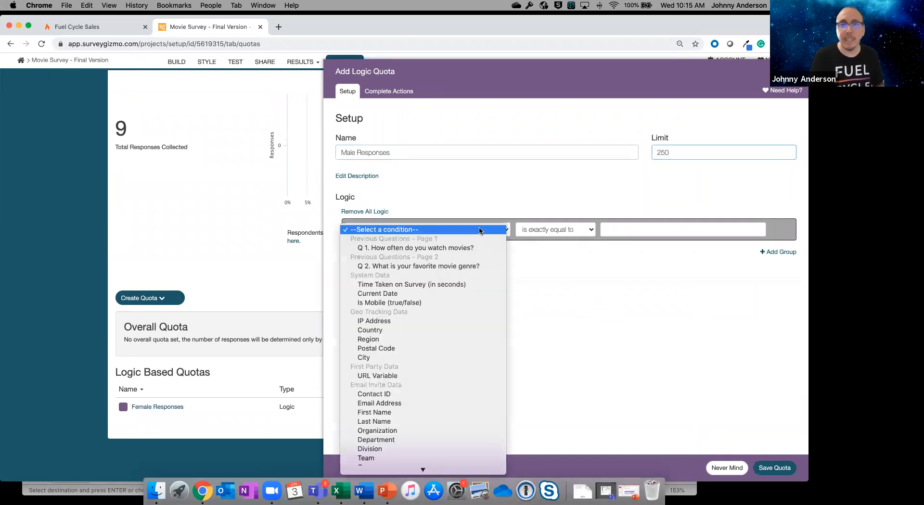
pyautogui.click(454, 377)
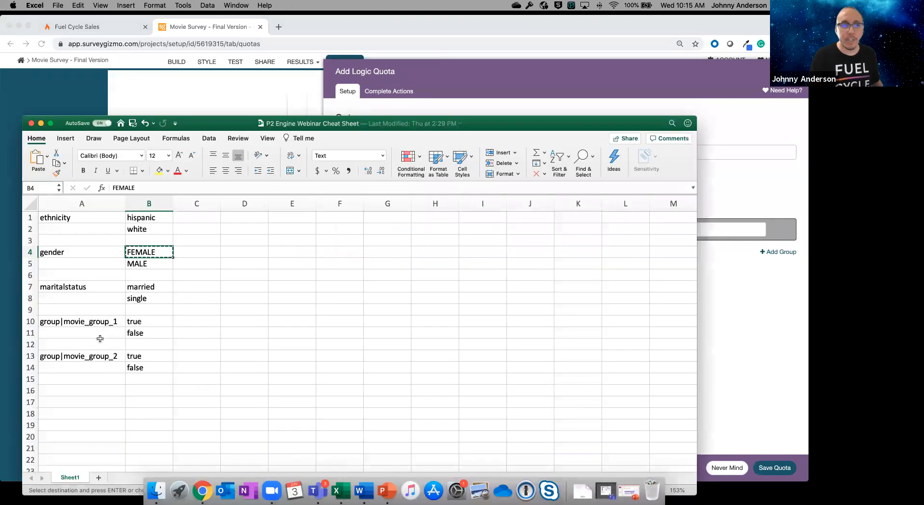
pyautogui.click(80, 257)
pyautogui.press('super+c')
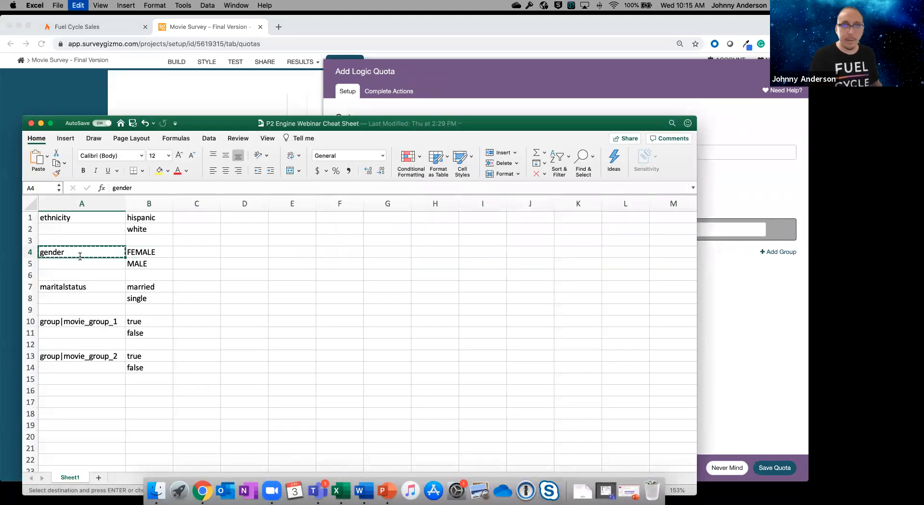
pyautogui.click(465, 90)
pyautogui.click(495, 230)
pyautogui.press('super+v')
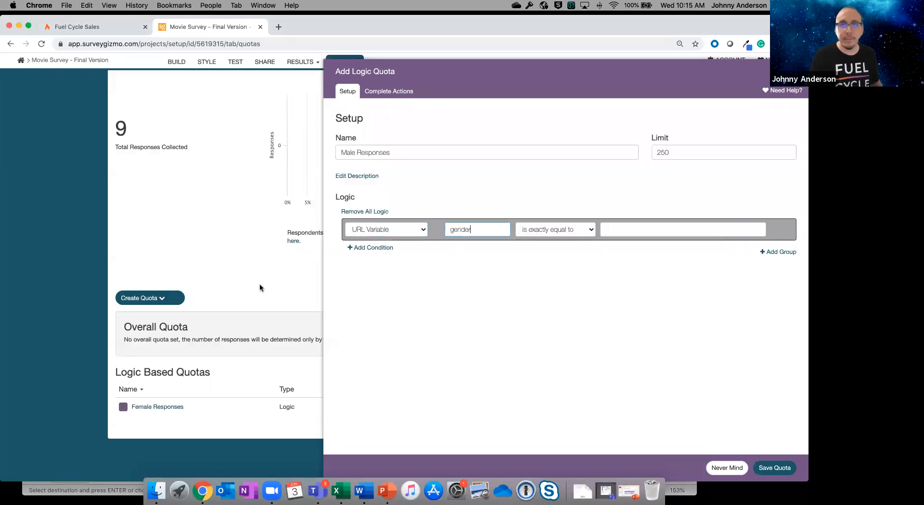
# Step: Copy "MALE" from the Excel cheat sheet as the gender condition's exact value, and save the Male Responses quota
pyautogui.click(341, 491)
pyautogui.click(161, 264)
pyautogui.press('super+c')
pyautogui.click(801, 300)
pyautogui.click(697, 230)
pyautogui.press('super+v')
pyautogui.click(775, 468)
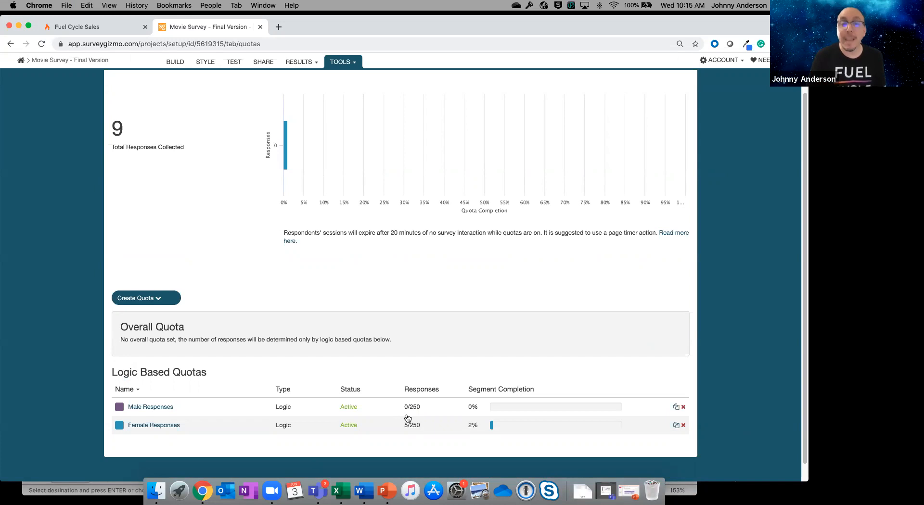
# Step: Look over the saved logic quotas, and open the Movie Survey's builder to view its question pages
pyautogui.scroll(-1, 224, 389)
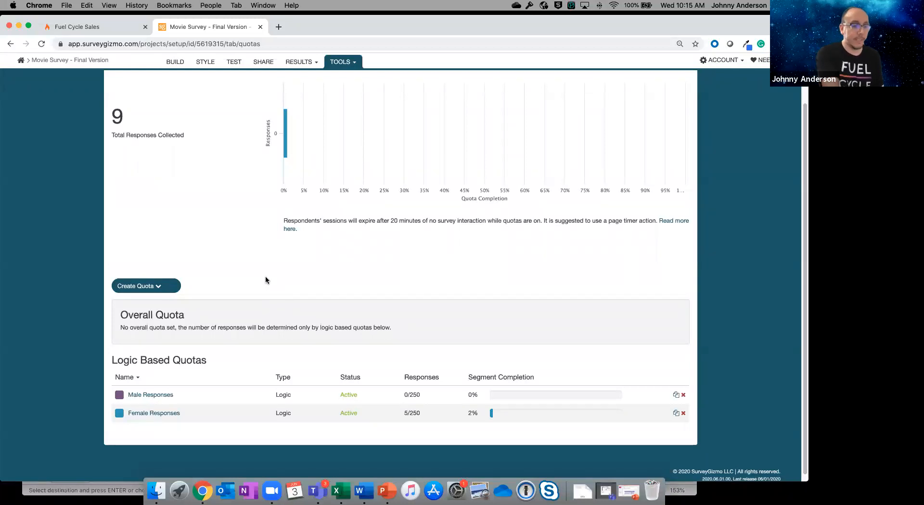
pyautogui.scroll(2, 140, 168)
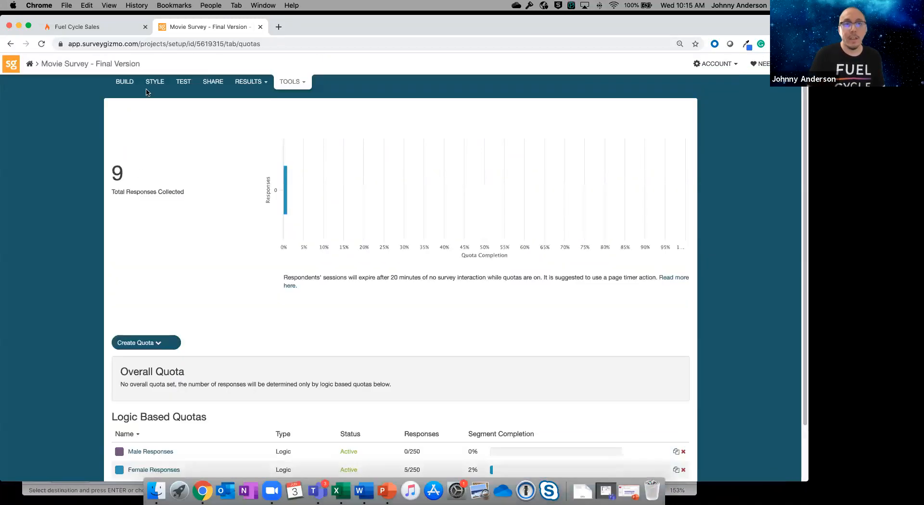
pyautogui.click(132, 87)
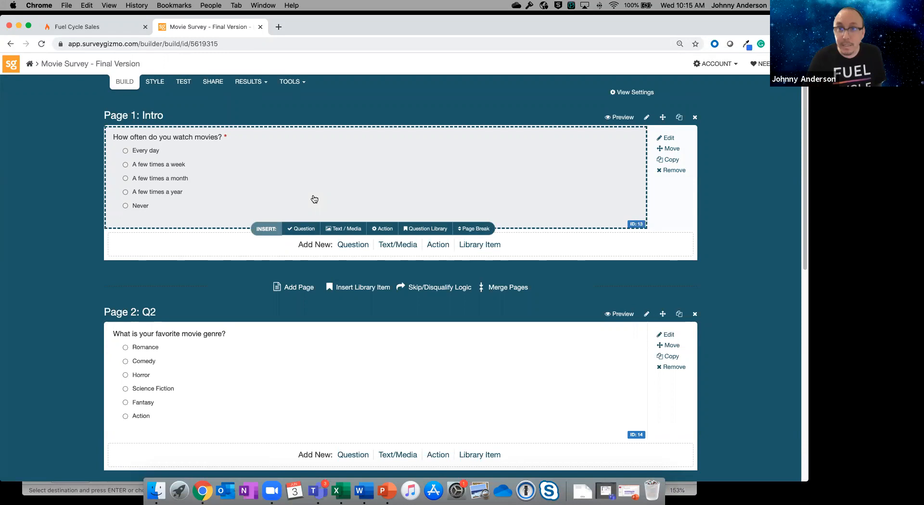
pyautogui.scroll(-5, 331, 231)
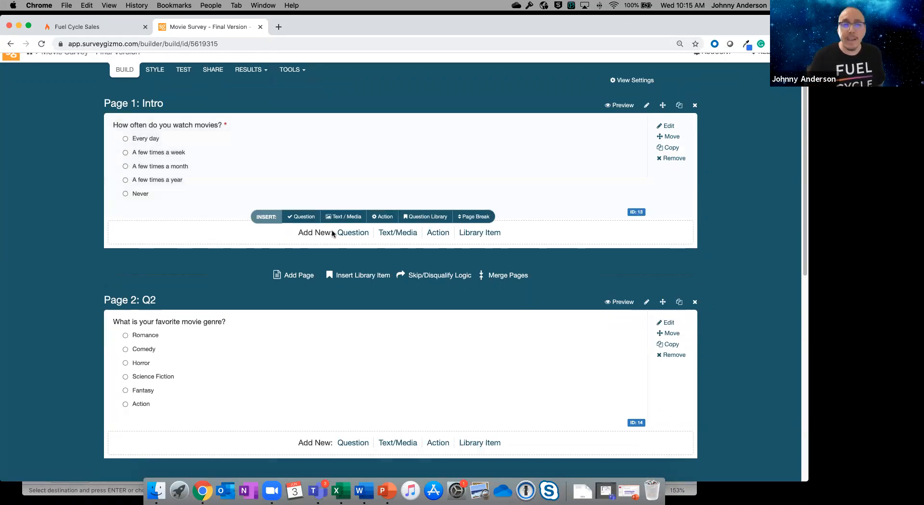
pyautogui.scroll(5, 332, 234)
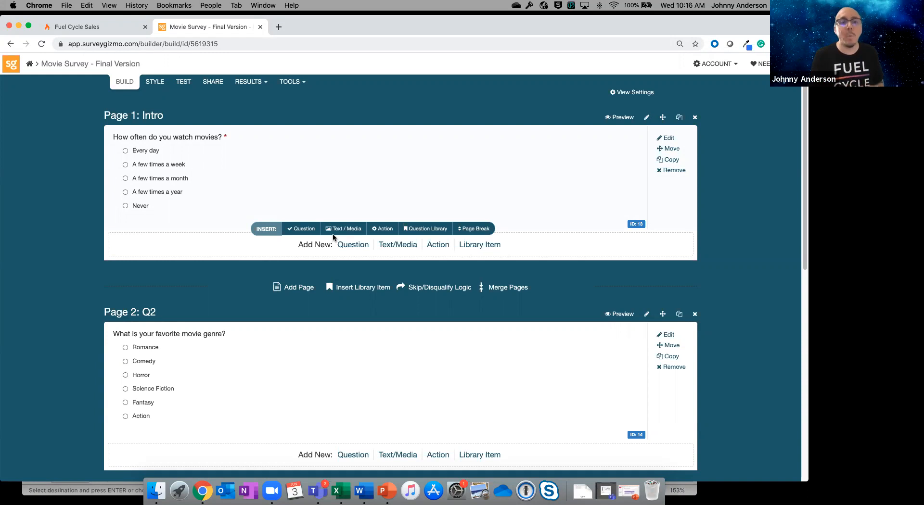
# Step: Check the maritalstatus variable and its "single" value in the Excel cheat sheet, and return to the survey builder
pyautogui.click(337, 491)
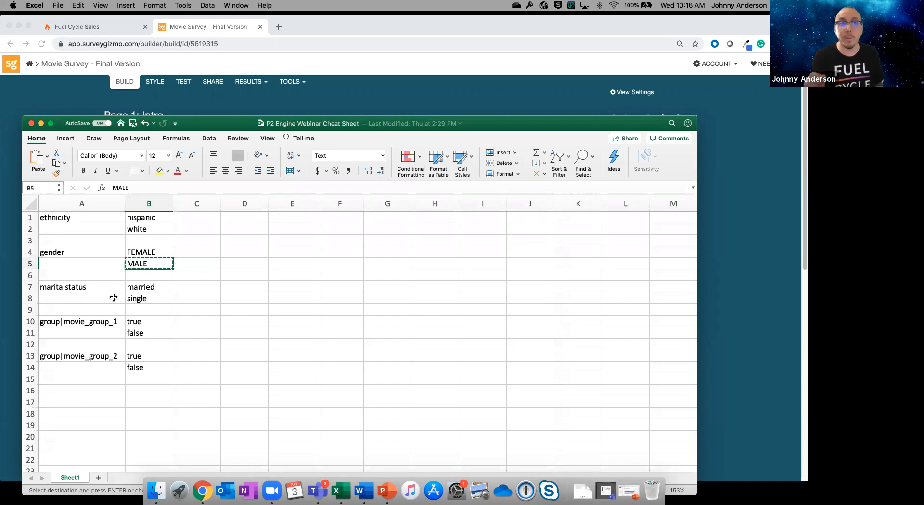
pyautogui.click(139, 298)
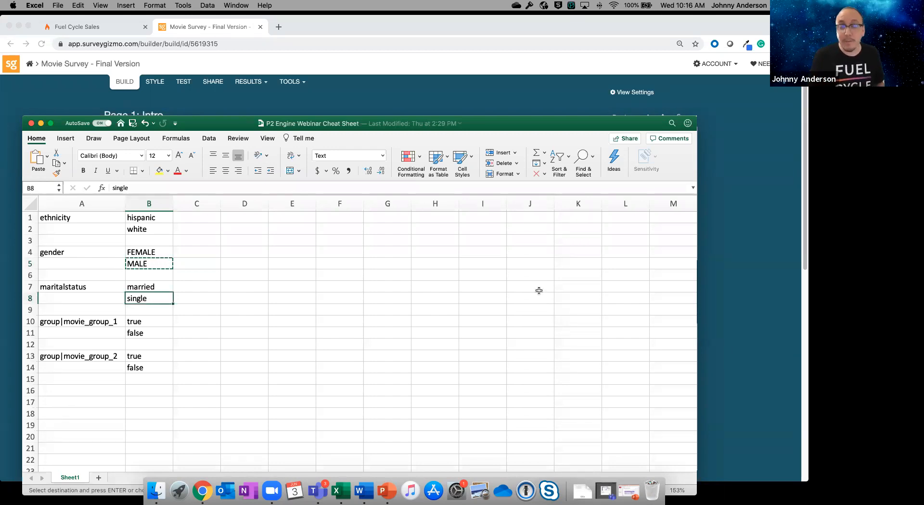
pyautogui.click(730, 303)
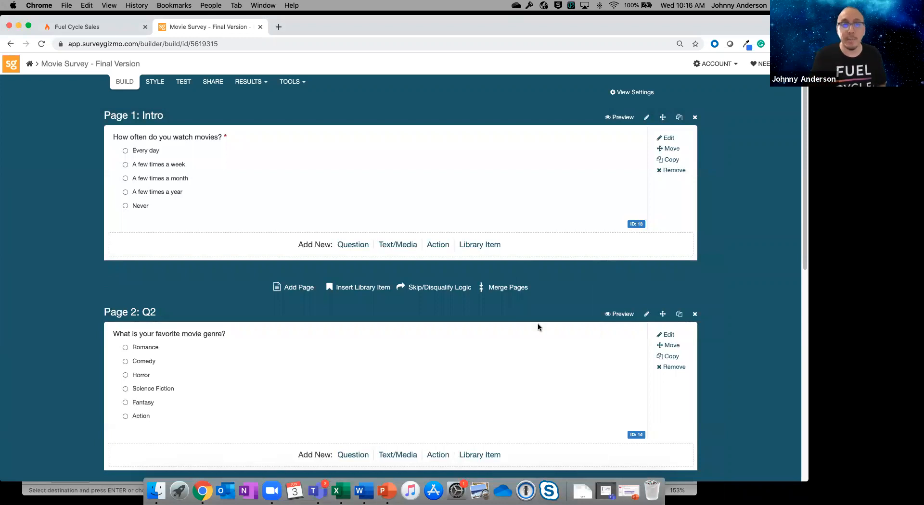
# Step: Open the logic settings of Page 2: Q2 and base its logic rule on a URL Variable
pyautogui.scroll(-1, 371, 364)
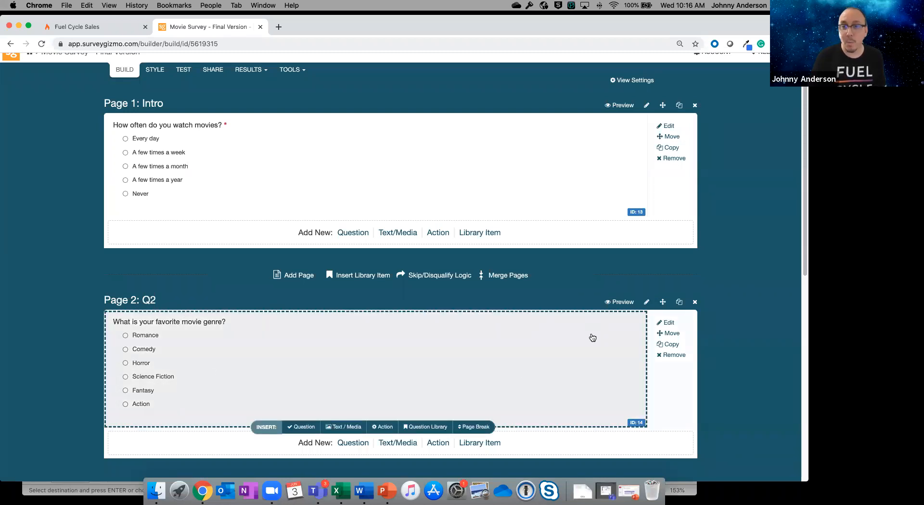
pyautogui.click(647, 302)
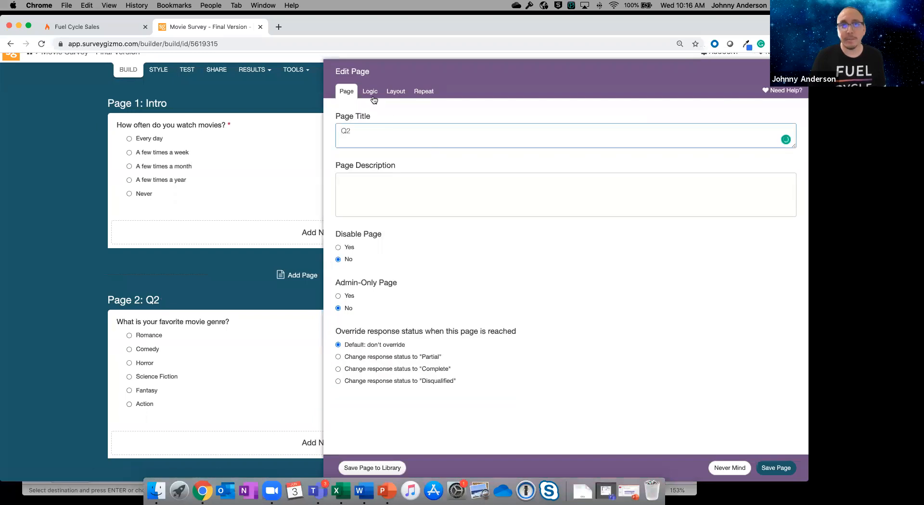
pyautogui.click(372, 93)
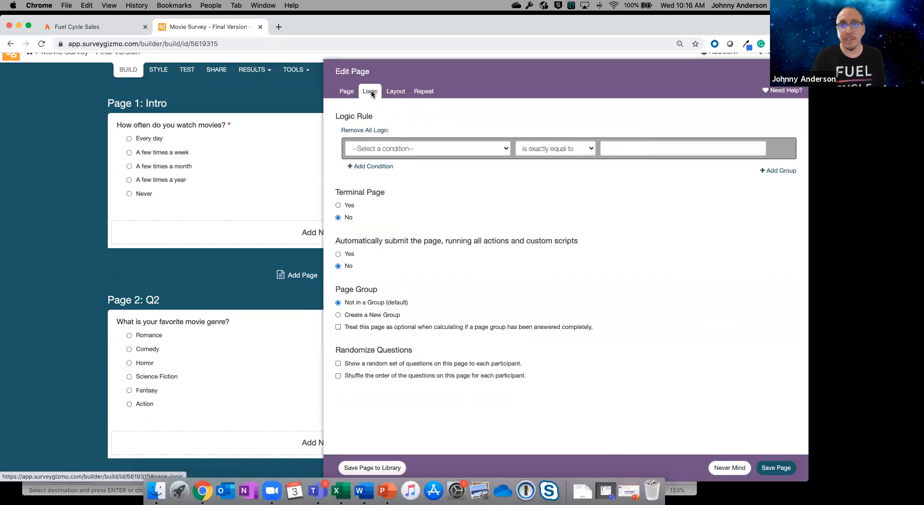
pyautogui.click(426, 148)
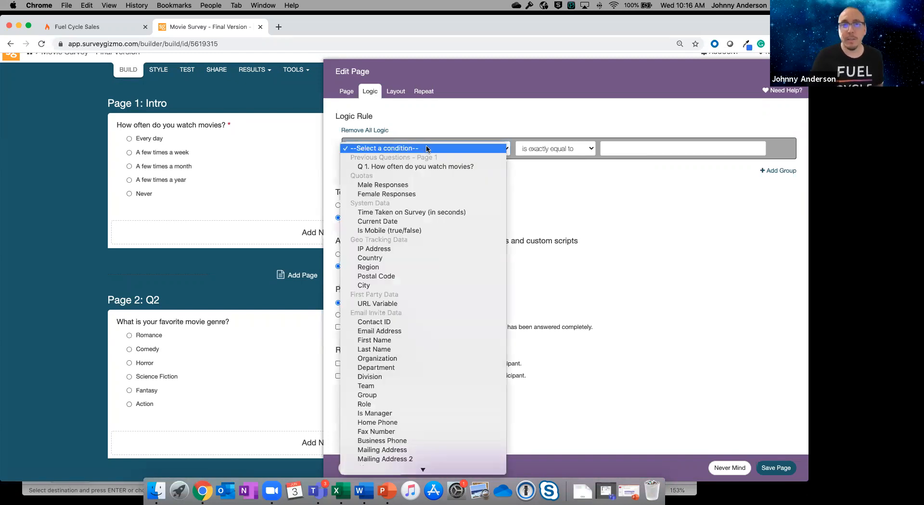
pyautogui.click(437, 304)
# Step: Copy the variable name "maritalstatus" from the Excel cheat sheet into the Q2 page's URL Variable rule
pyautogui.click(337, 491)
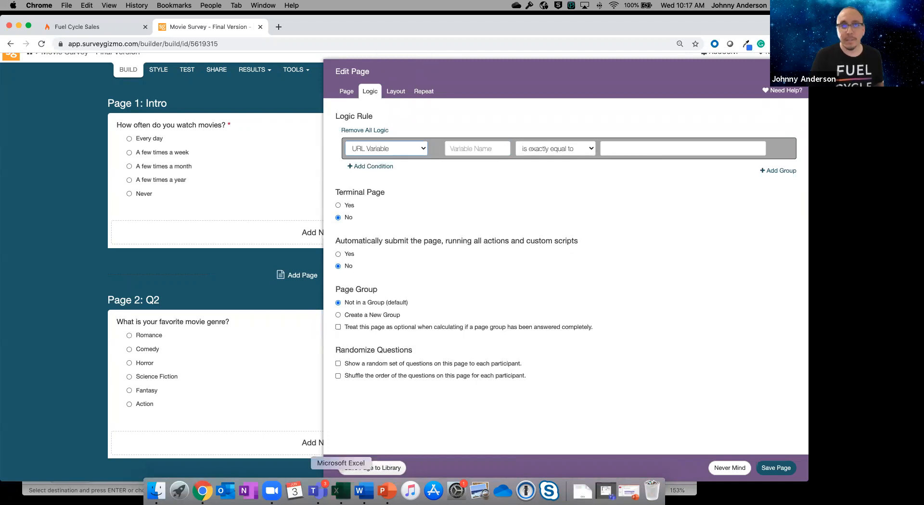
pyautogui.click(92, 287)
pyautogui.press('super+c')
pyautogui.click(721, 267)
pyautogui.click(477, 149)
pyautogui.press('super+v')
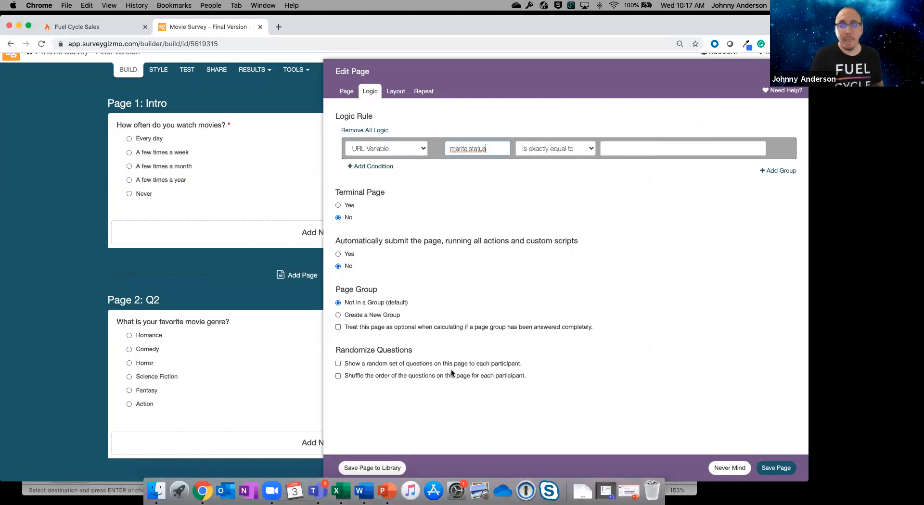
# Step: Copy "single" from the Excel cheat sheet as the maritalstatus rule's exact value, and save the Q2 page
pyautogui.click(336, 491)
pyautogui.click(161, 301)
pyautogui.press('super+c')
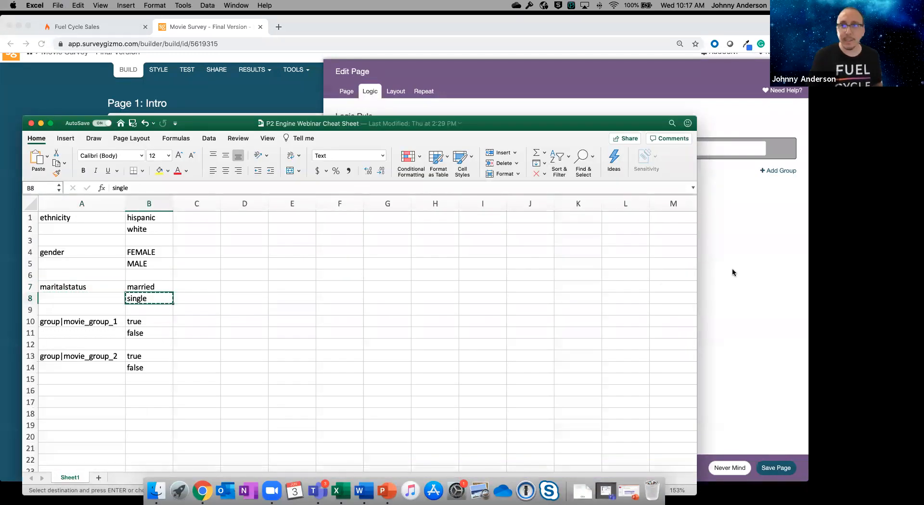
pyautogui.click(732, 268)
pyautogui.click(687, 146)
pyautogui.press('super+v')
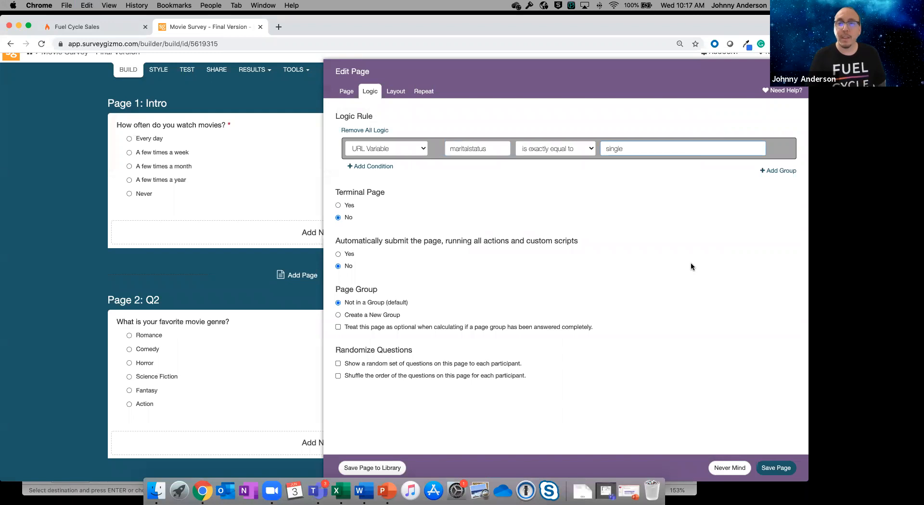
pyautogui.click(782, 467)
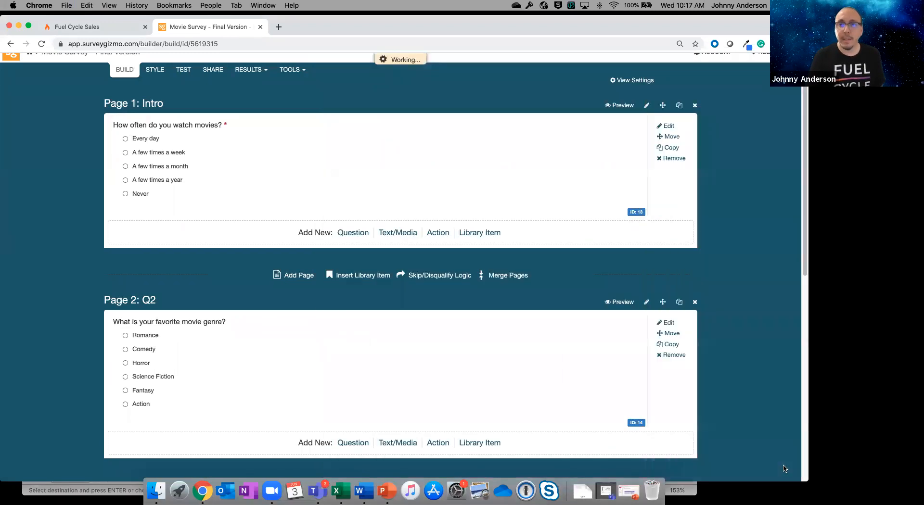
# Step: Review the display logic conditions on Page 2: Q2 in the survey builder
pyautogui.click(601, 330)
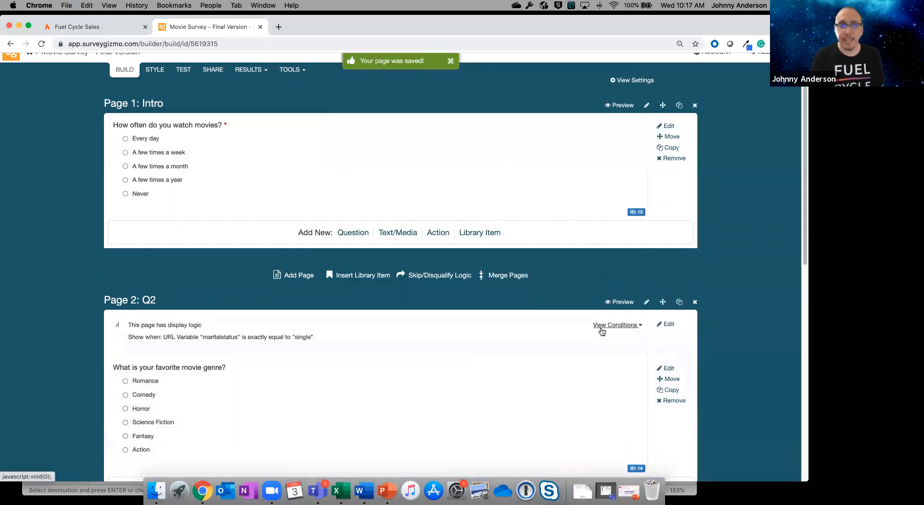
pyautogui.scroll(-1, 602, 331)
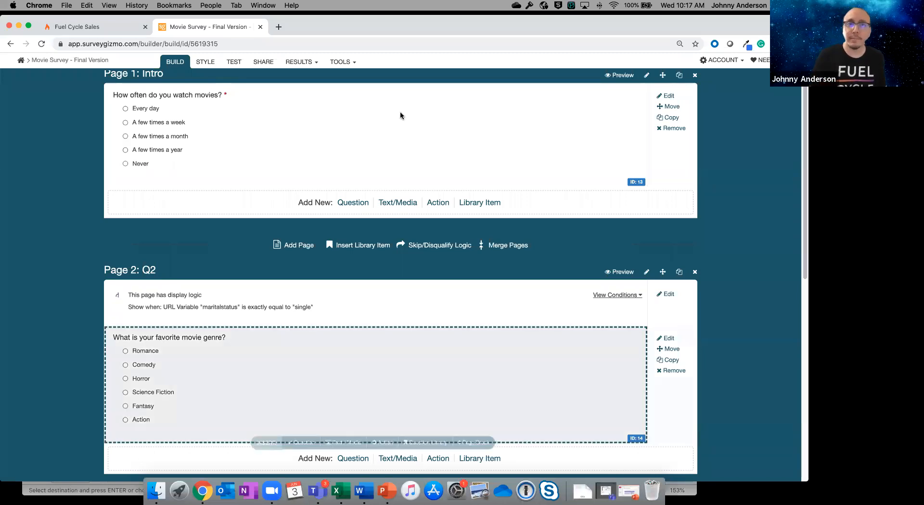
pyautogui.scroll(2, 352, 112)
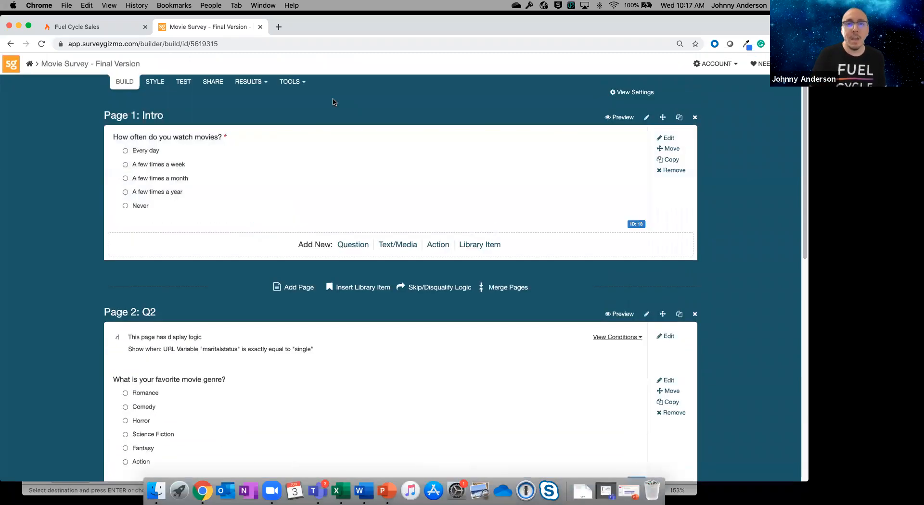
# Step: Open the saved report for Movie Survey - Final Version and delete its maritalstatus "married" advanced filter
pyautogui.click(292, 86)
pyautogui.click(258, 84)
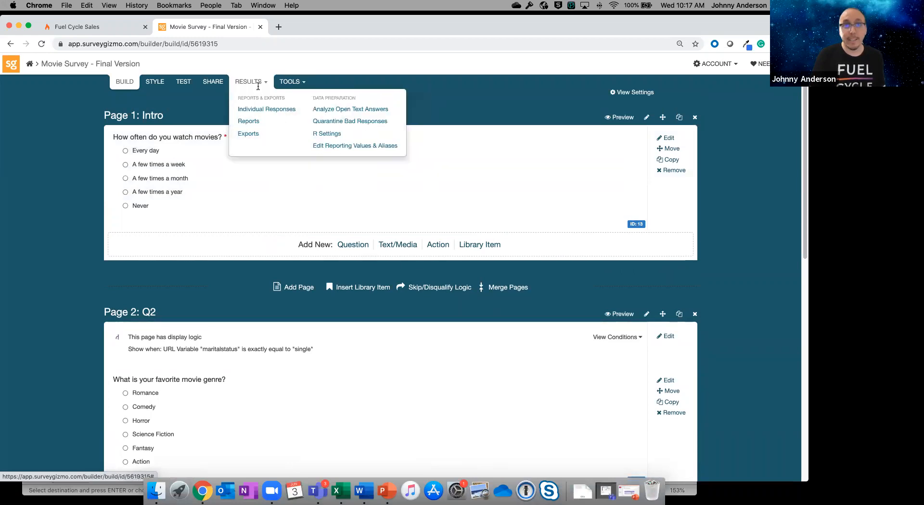
pyautogui.click(266, 108)
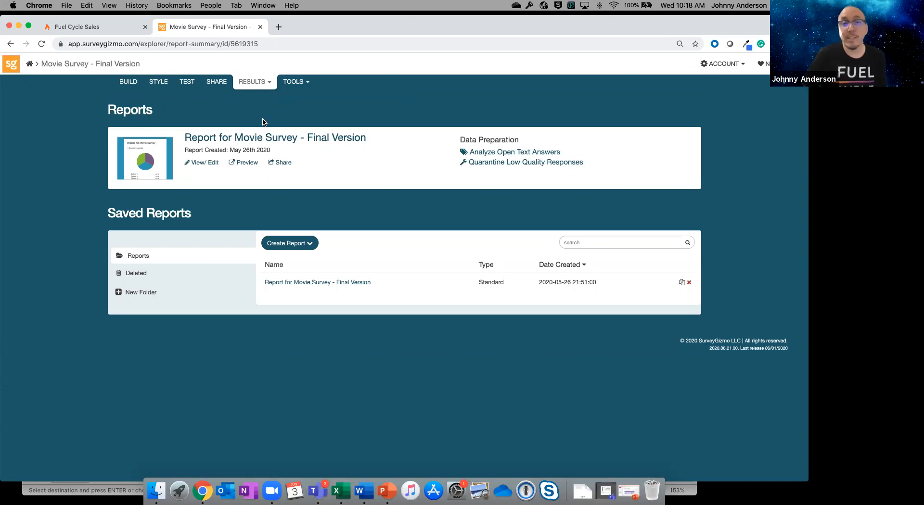
pyautogui.click(299, 283)
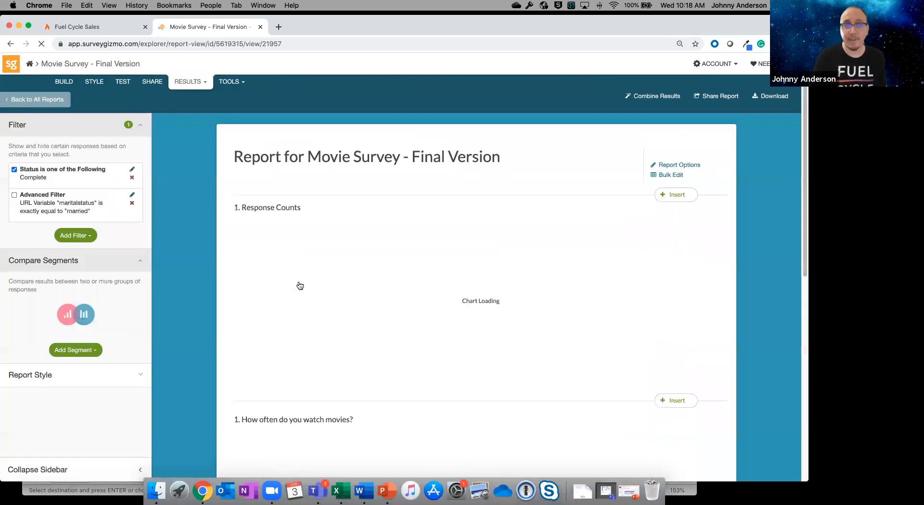
pyautogui.click(132, 203)
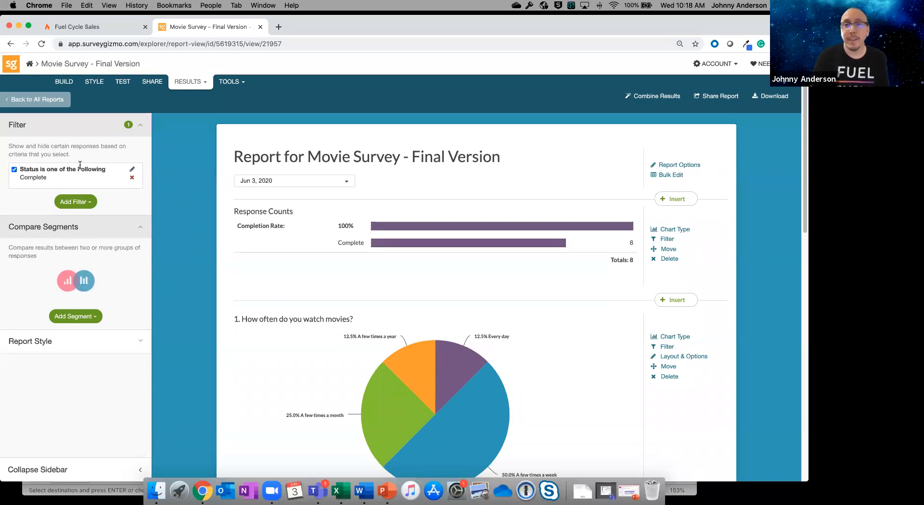
# Step: Check the report's response status filter options, leave them as they are, and look through the charts for both survey questions
pyautogui.click(133, 170)
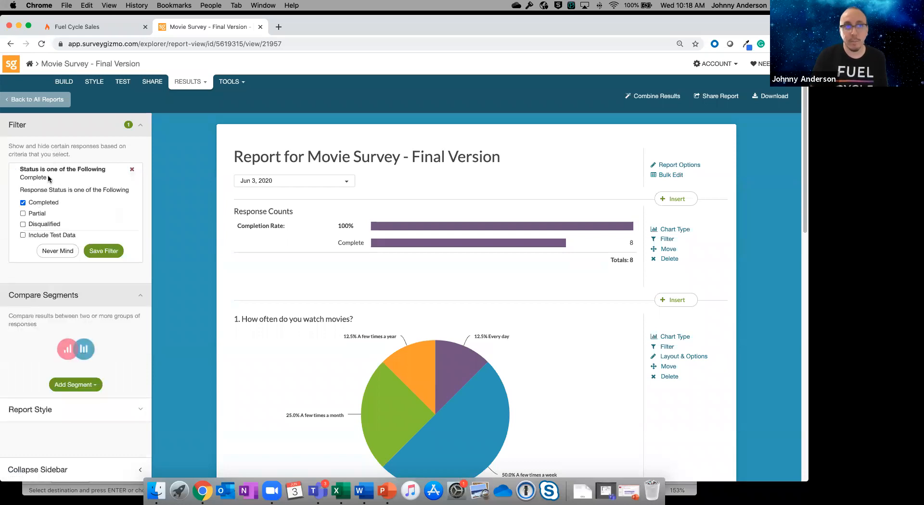
pyautogui.click(59, 255)
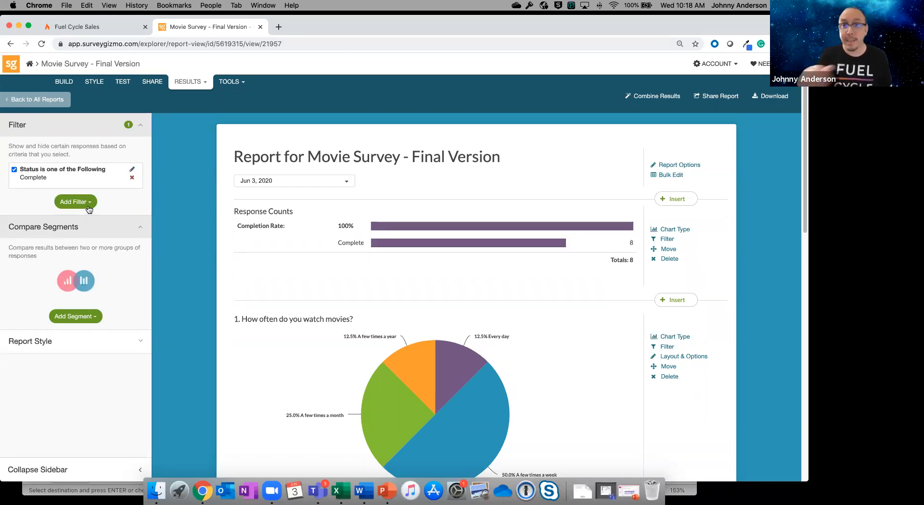
pyautogui.scroll(-6, 469, 263)
pyautogui.scroll(-3, 465, 264)
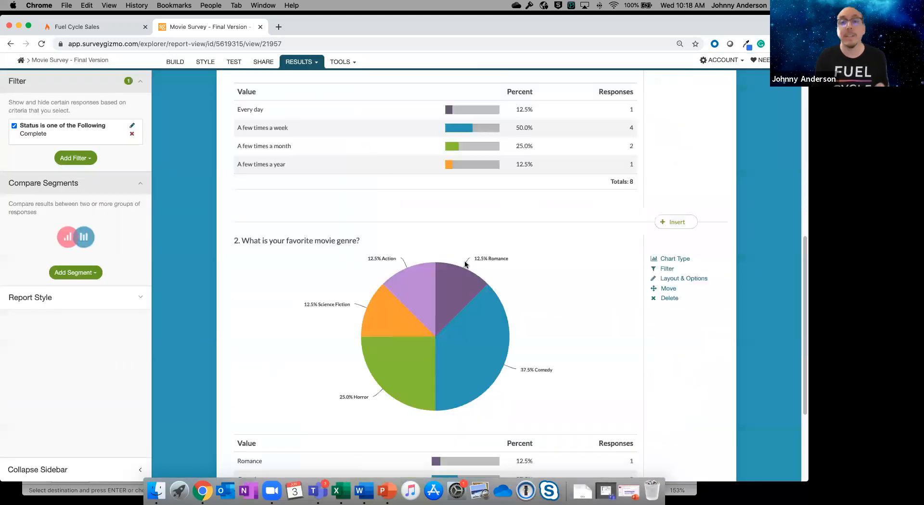
pyautogui.scroll(9, 465, 264)
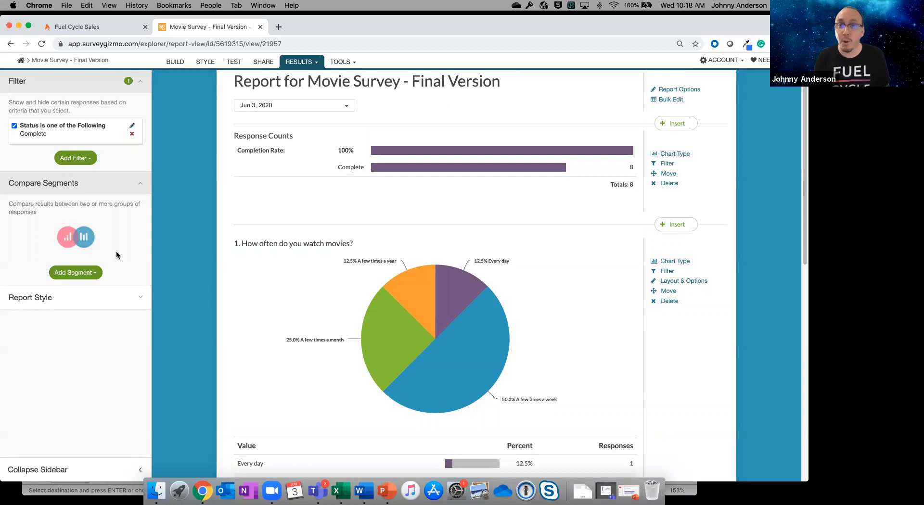
pyautogui.scroll(2, 104, 239)
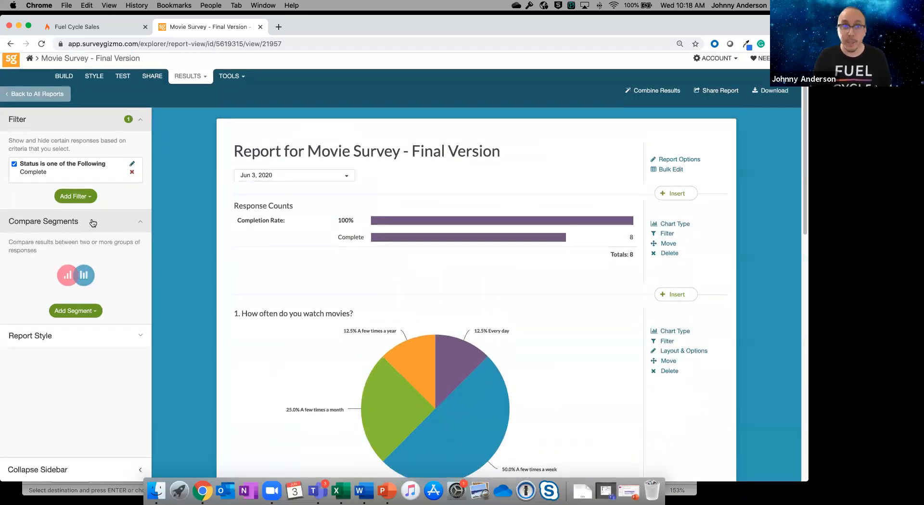
# Step: Create an advanced report filter based on a URL Variable, taking the variable name "ethnicity" from the Excel cheat sheet
pyautogui.click(88, 201)
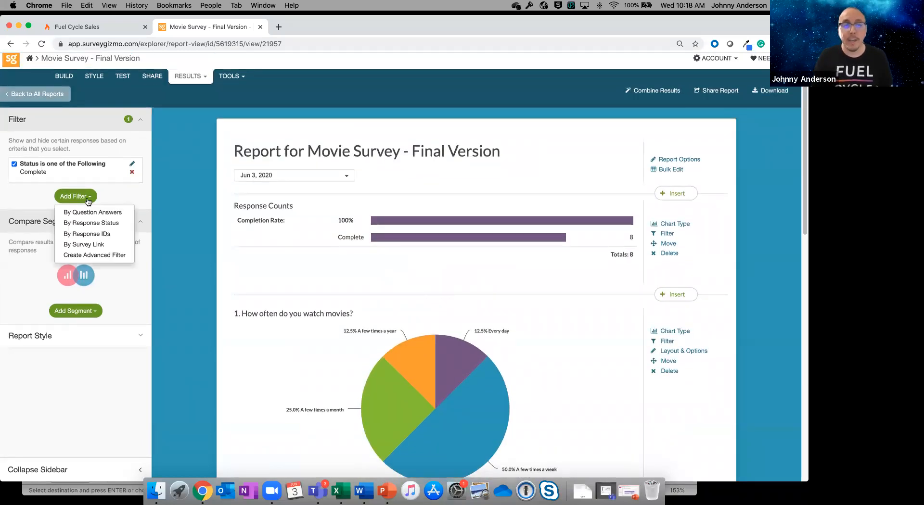
pyautogui.click(106, 259)
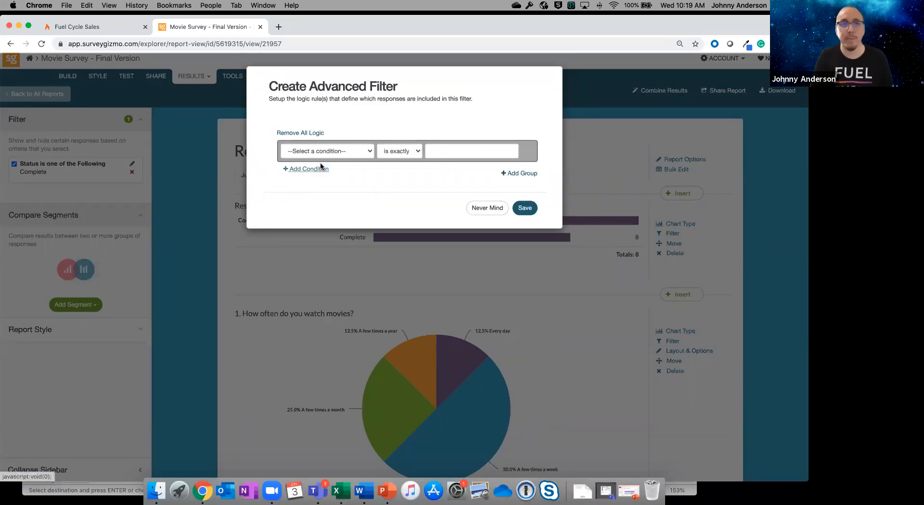
pyautogui.click(330, 151)
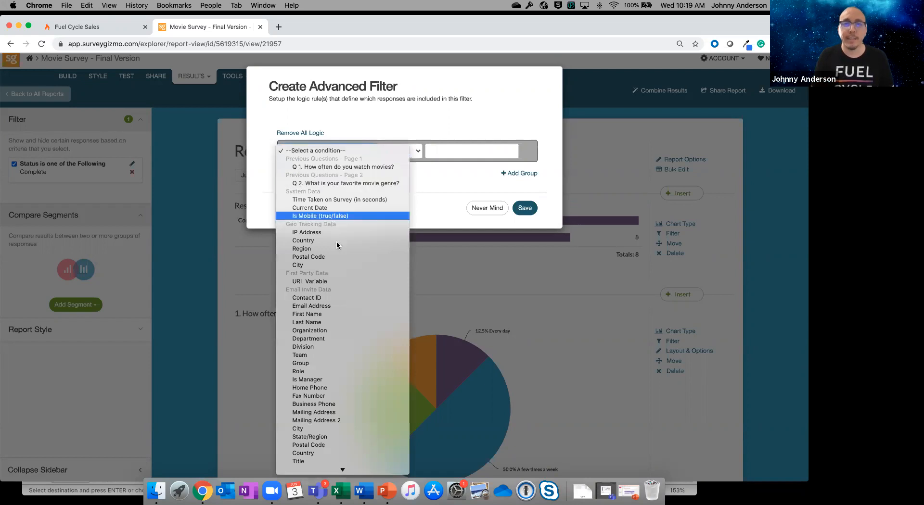
pyautogui.click(341, 280)
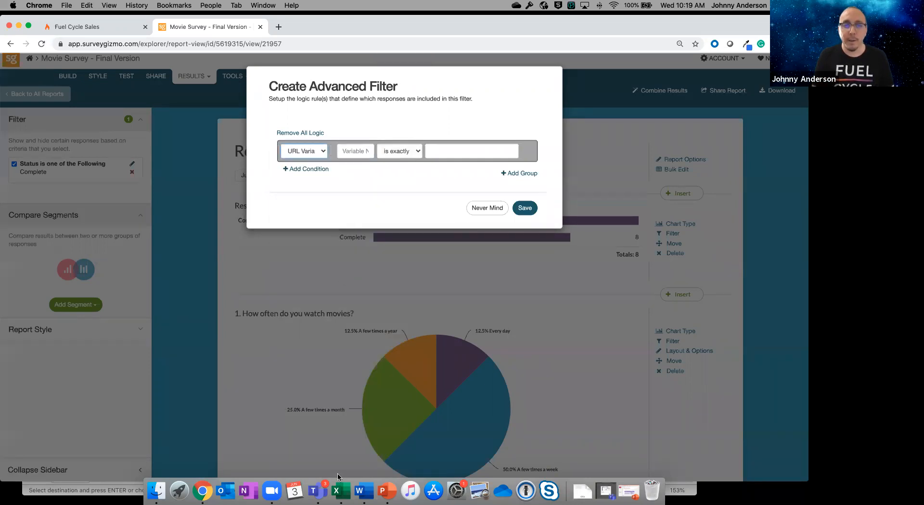
pyautogui.click(341, 490)
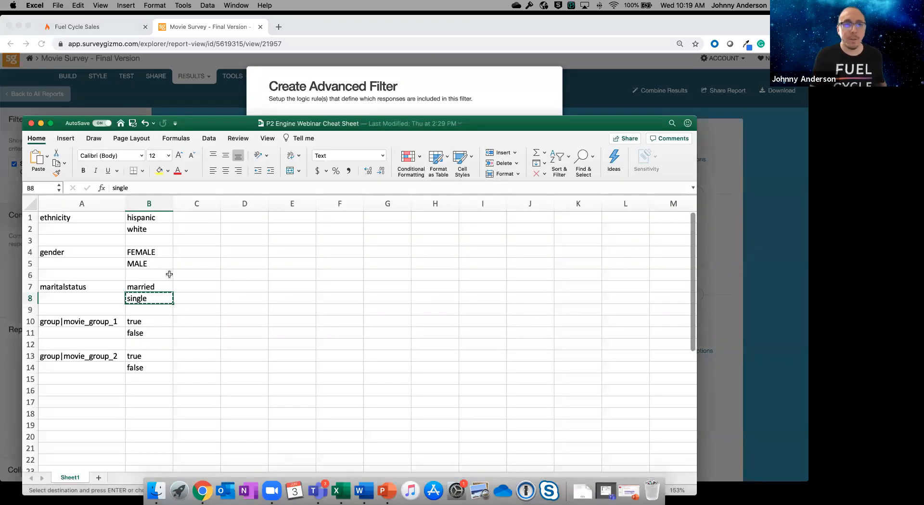
pyautogui.click(106, 220)
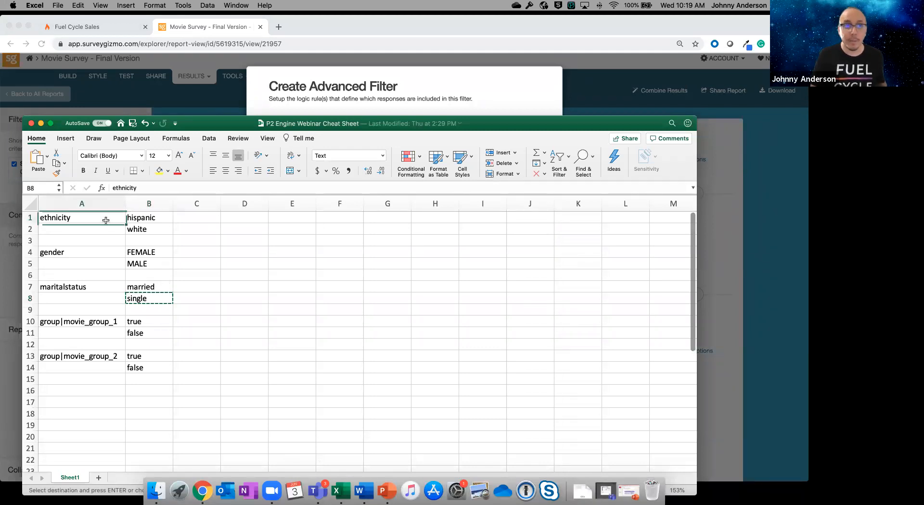
pyautogui.click(445, 91)
pyautogui.click(357, 154)
pyautogui.write('ethnicity')
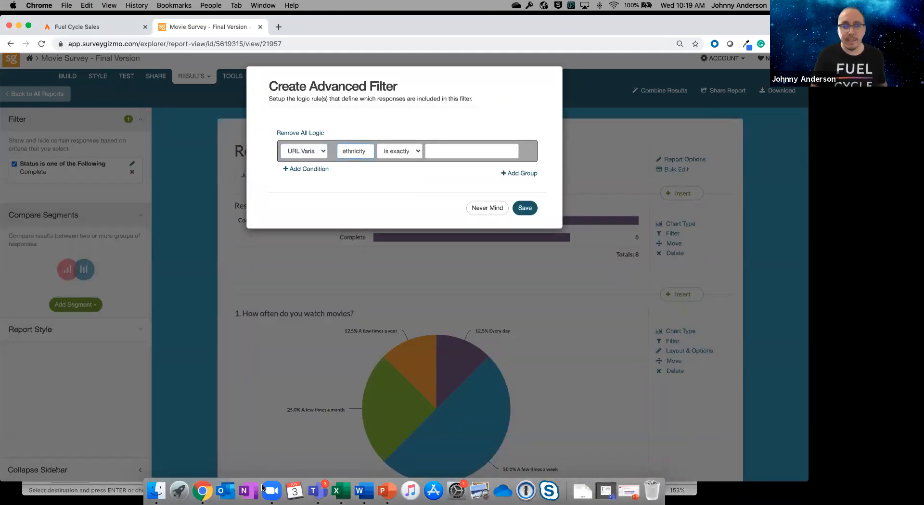
# Step: Copy "hispanic" from the Excel cheat sheet as the ethnicity filter's exact value, and save the advanced filter
pyautogui.click(340, 491)
pyautogui.click(153, 215)
pyautogui.press('super+c')
pyautogui.click(476, 108)
pyautogui.click(476, 150)
pyautogui.press('super+v')
pyautogui.click(523, 208)
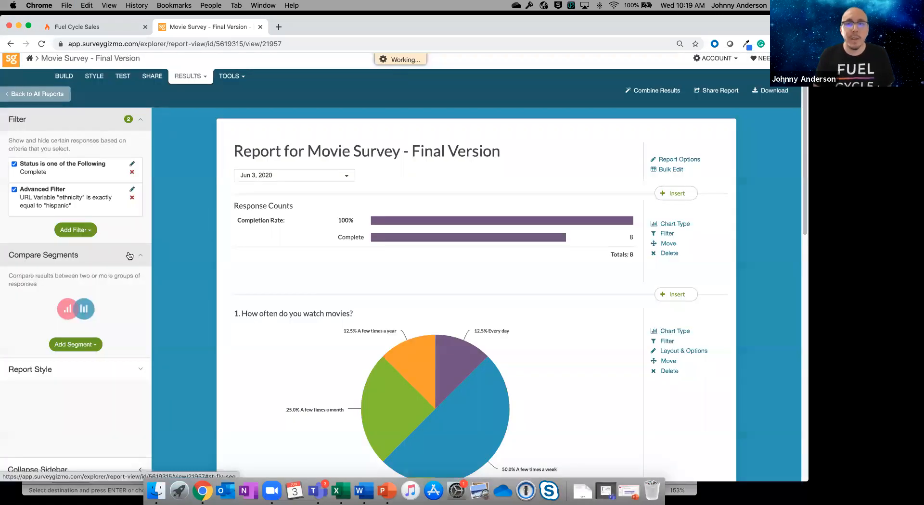
# Step: Look through the report's charts filtered by ethnicity "hispanic", and turn that advanced filter off
pyautogui.scroll(-1, 546, 272)
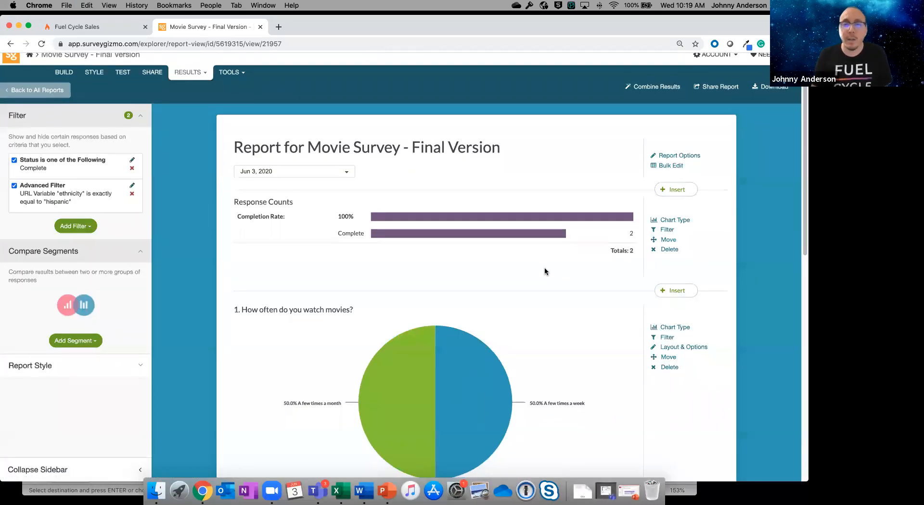
pyautogui.scroll(-1, 544, 268)
pyautogui.scroll(-5, 544, 270)
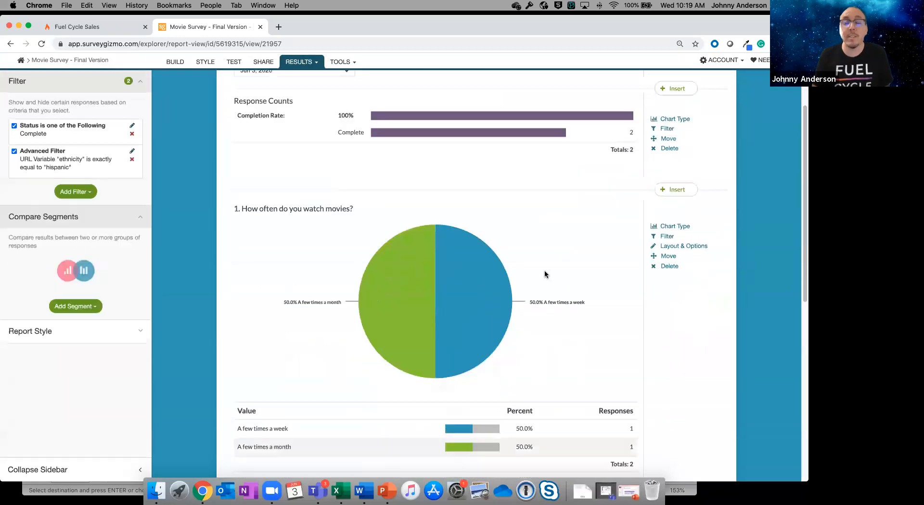
pyautogui.scroll(-4, 546, 274)
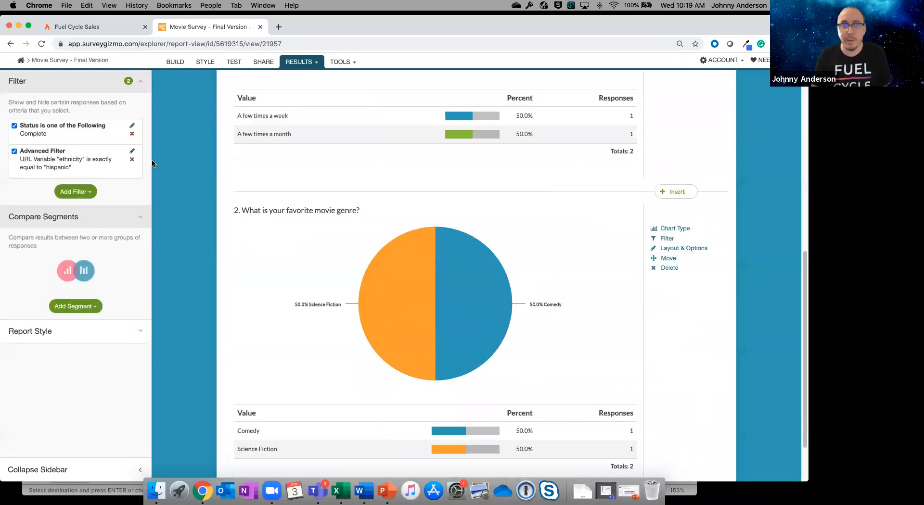
pyautogui.scroll(6, 483, 223)
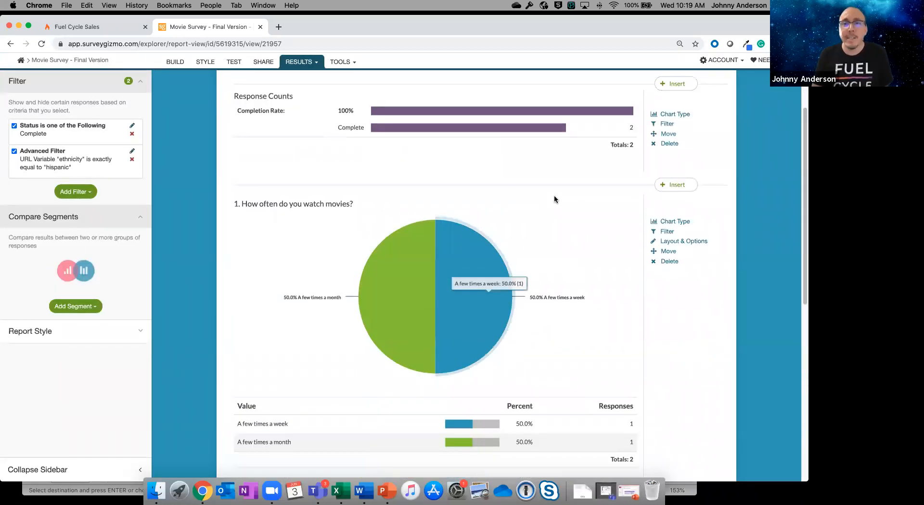
pyautogui.scroll(2, 553, 196)
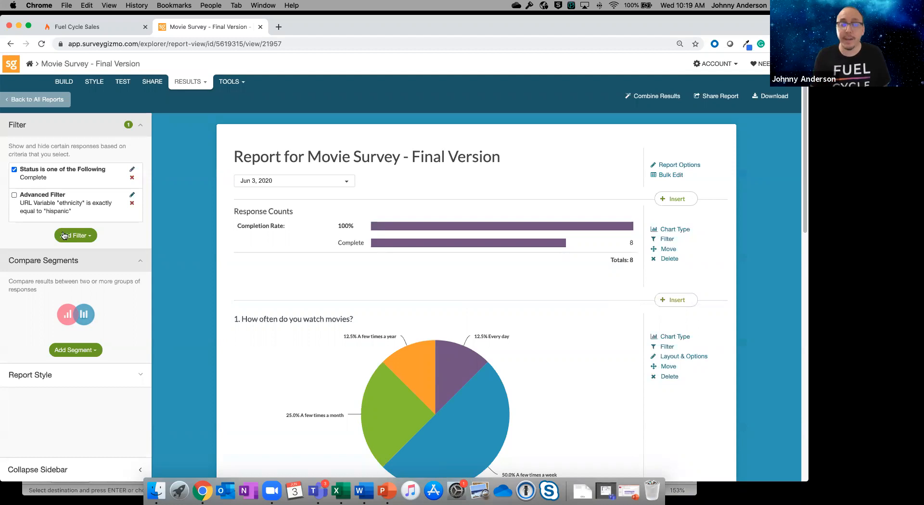
pyautogui.scroll(-2, 196, 300)
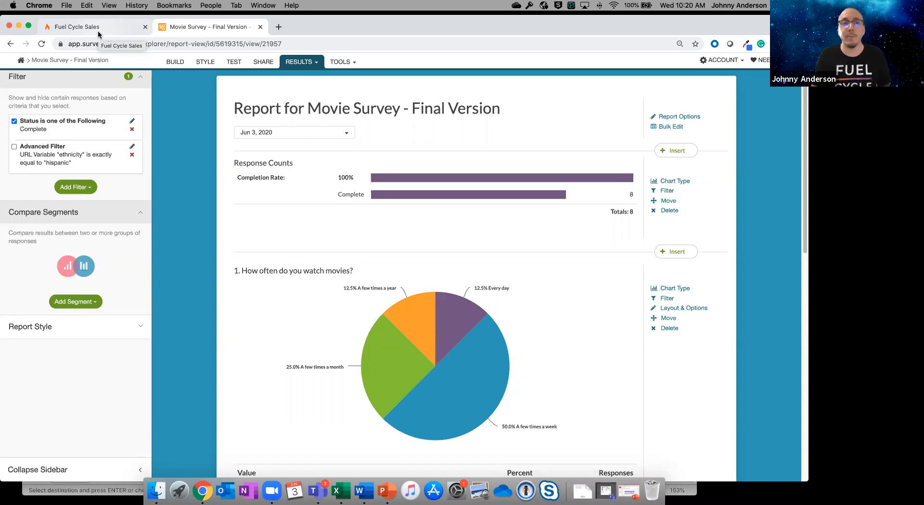
# Step: In the Fuel Cycle member groups, open the static group "Movie Group 1" and examine its setting for pushing data to survey providers
pyautogui.click(97, 31)
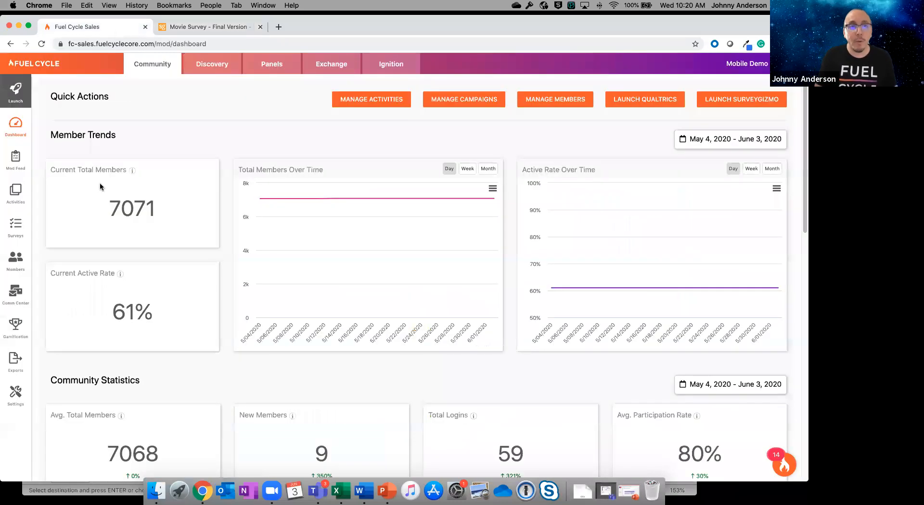
pyautogui.click(16, 259)
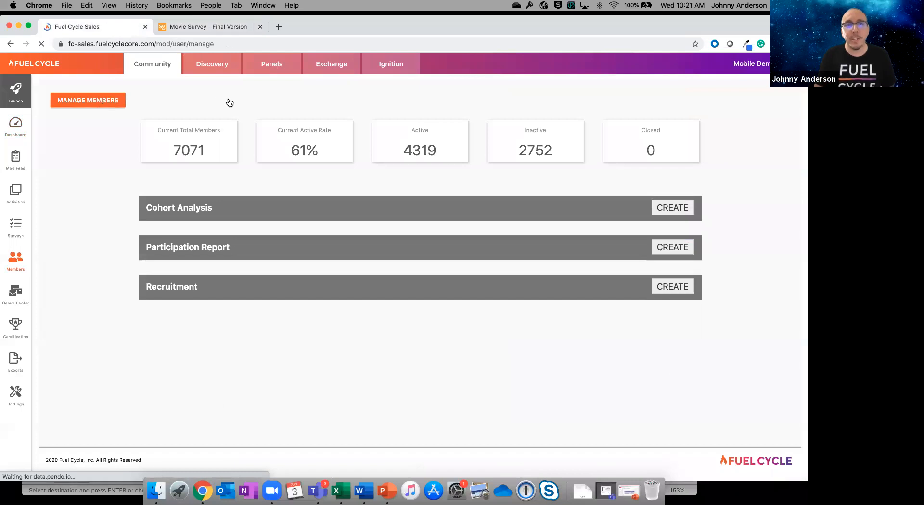
pyautogui.click(249, 99)
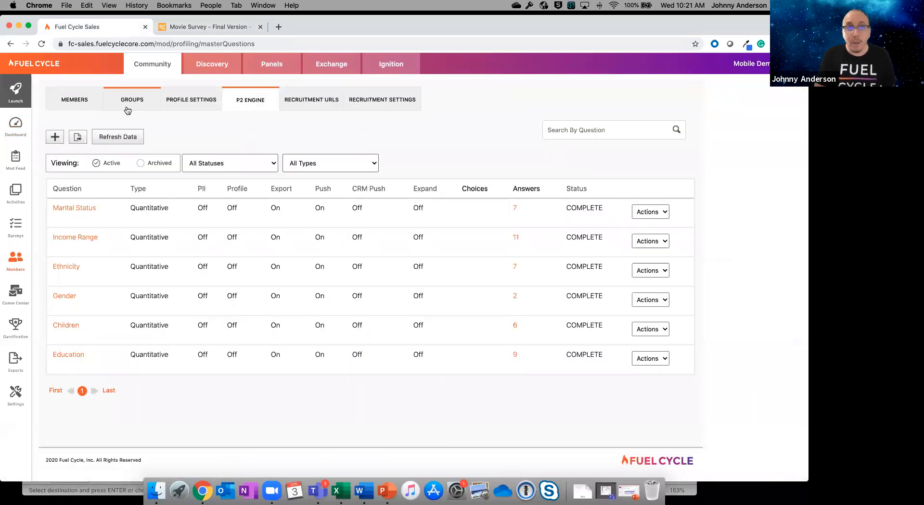
pyautogui.click(128, 108)
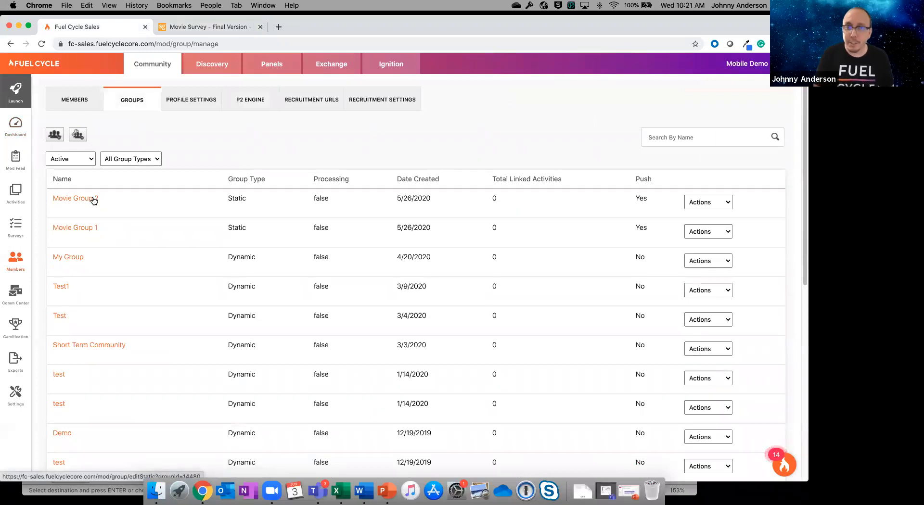
pyautogui.click(94, 230)
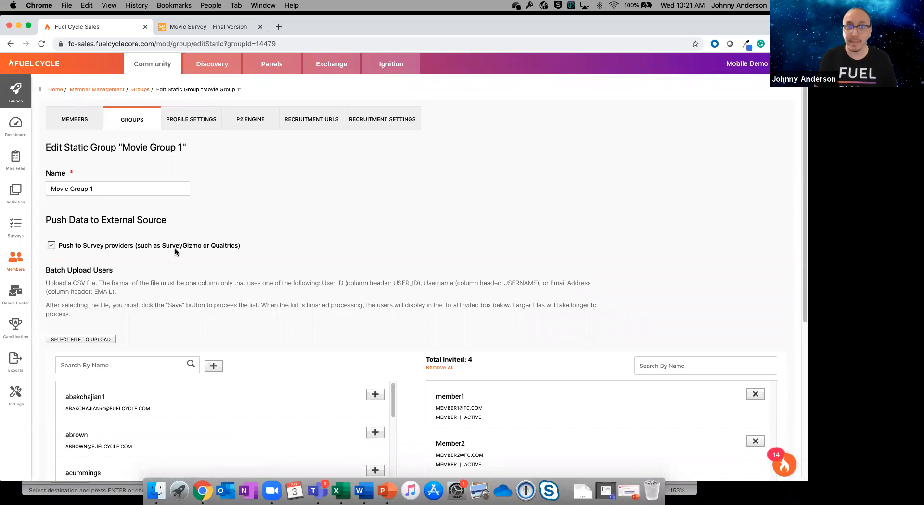
pyautogui.moveTo(243, 244); pyautogui.dragTo(46, 218)
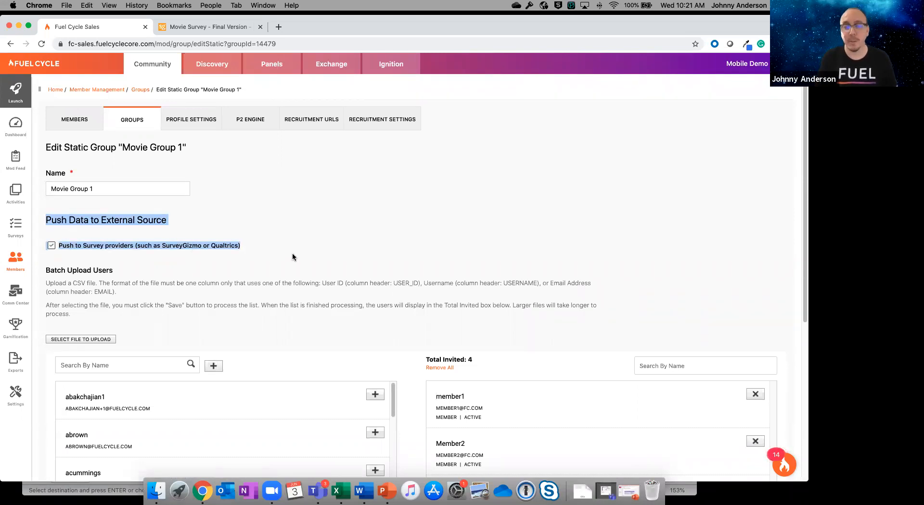
# Step: Switch back to the SurveyGizmo report and create an advanced comparison segment named "Movie Group 1"
pyautogui.click(211, 28)
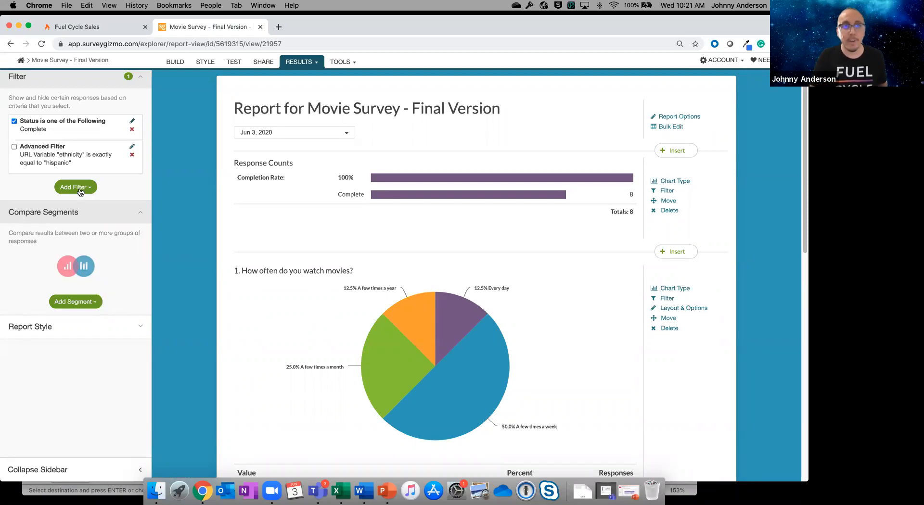
pyautogui.click(95, 303)
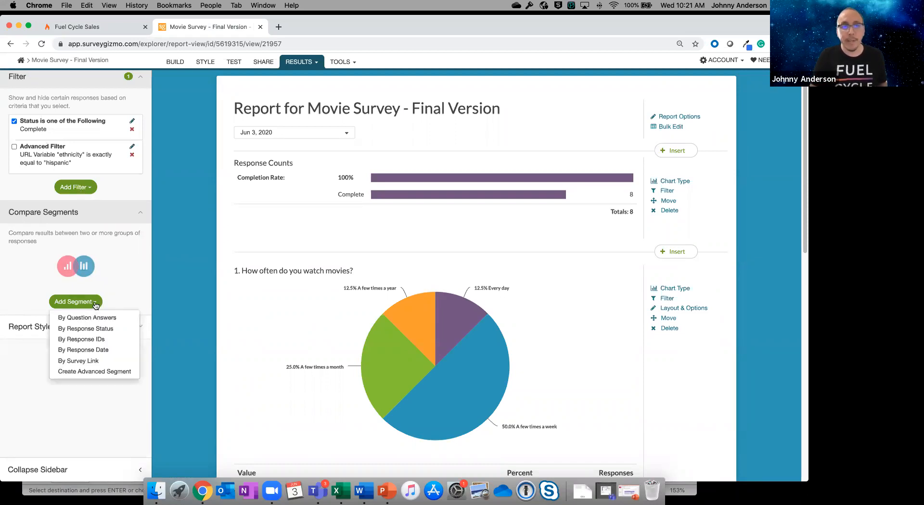
pyautogui.click(115, 372)
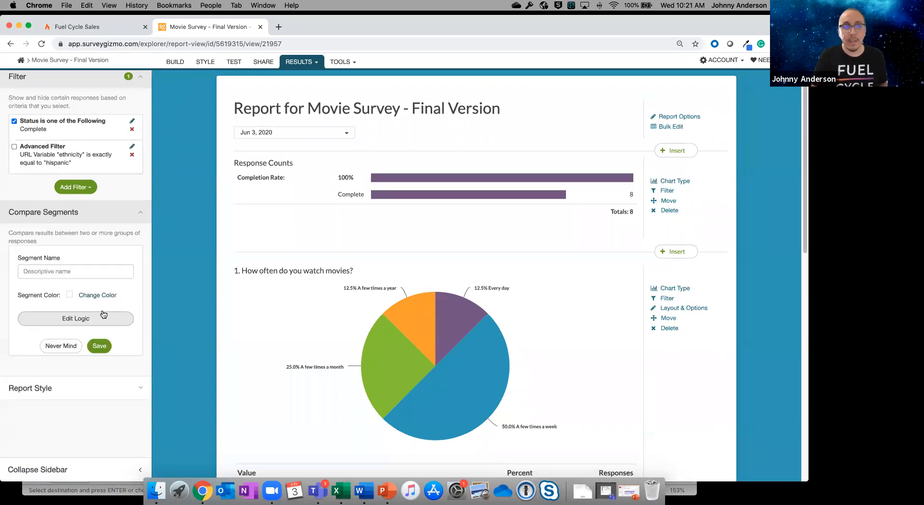
pyautogui.click(84, 273)
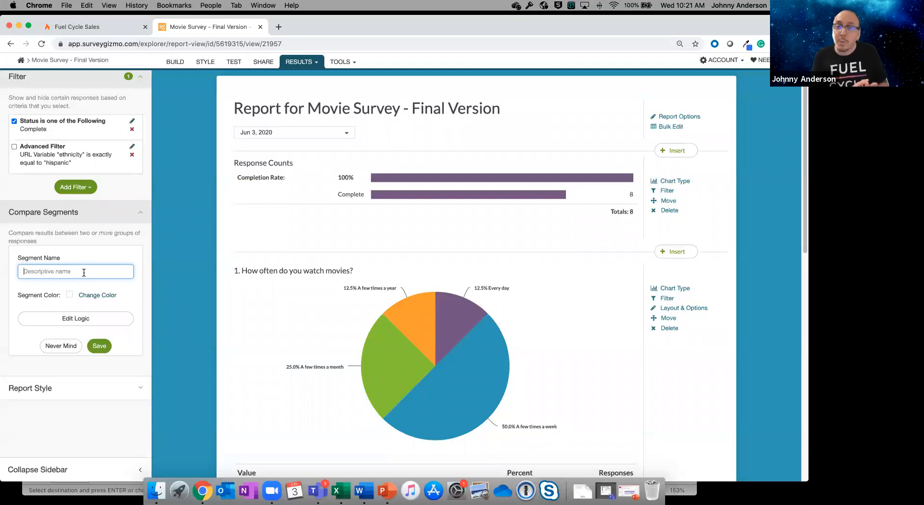
pyautogui.write('Movie ')
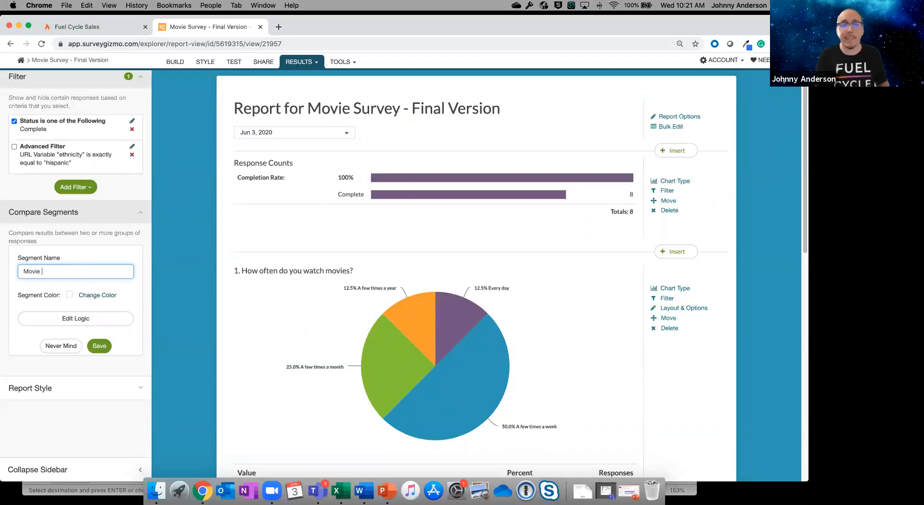
pyautogui.write('Group 1')
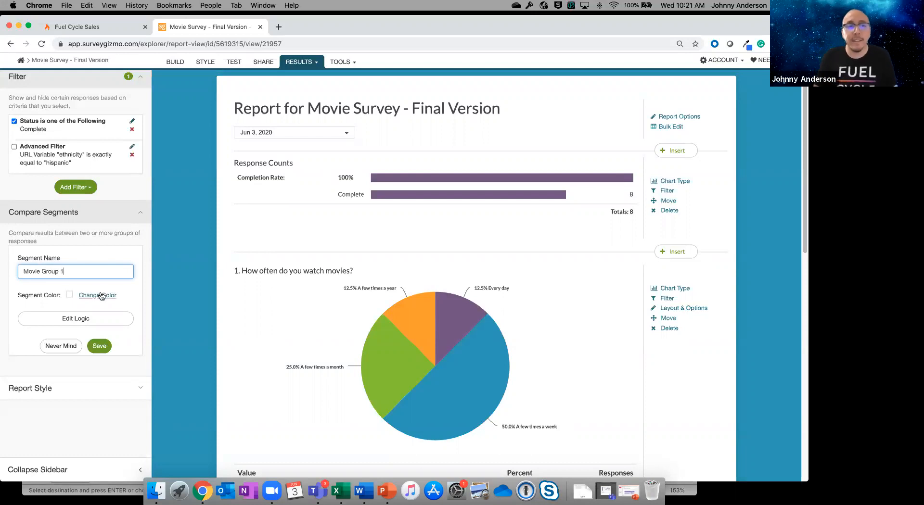
# Step: Set the Movie Group 1 segment's color to blue, #0033ff
pyautogui.scroll(-1, 275, 310)
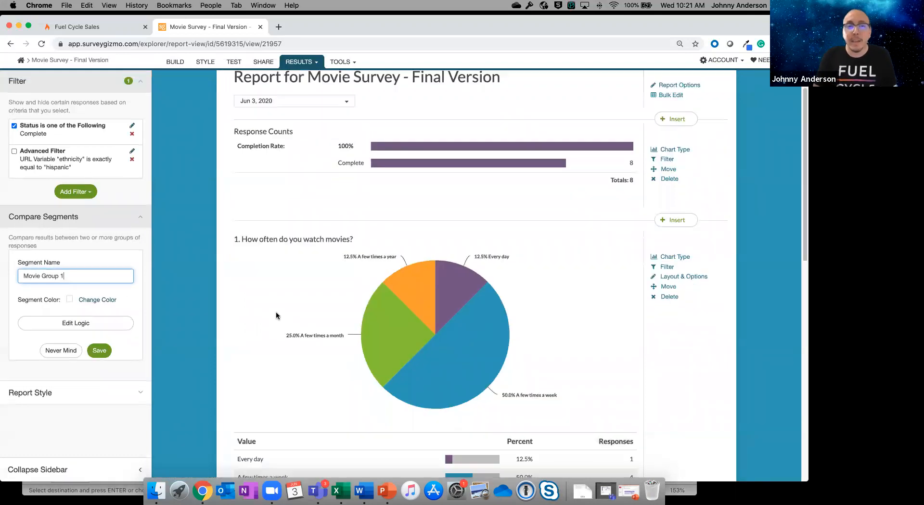
pyautogui.click(99, 300)
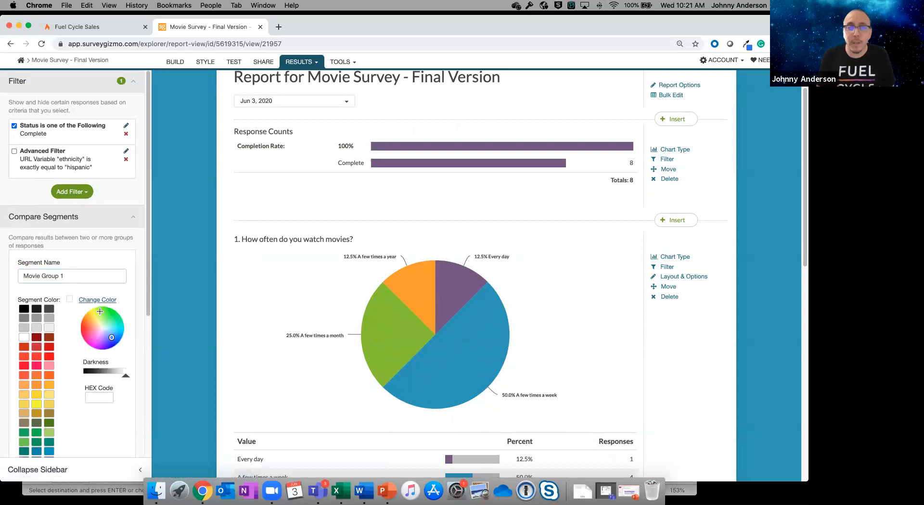
pyautogui.click(112, 339)
pyautogui.moveTo(111, 339); pyautogui.dragTo(117, 344)
pyautogui.scroll(-5, 118, 345)
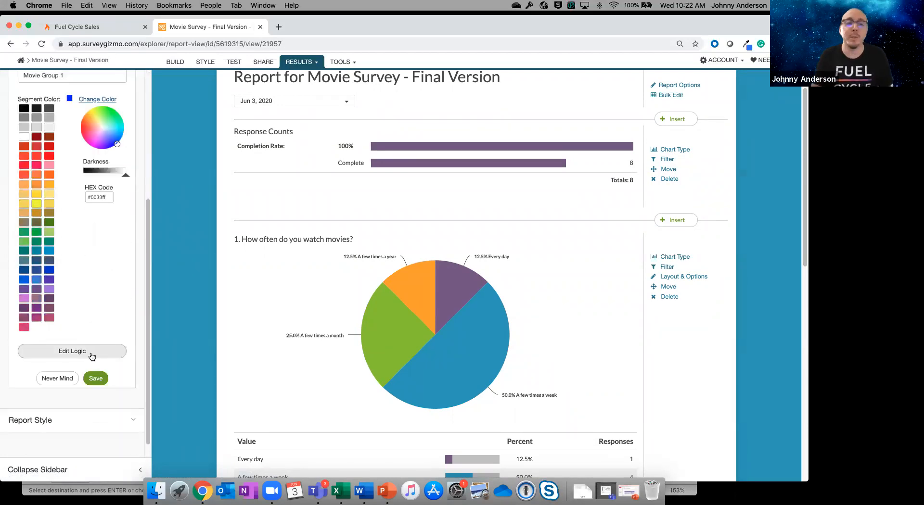
# Step: Edit the Movie Group 1 segment's logic and base its condition on a URL Variable
pyautogui.click(83, 353)
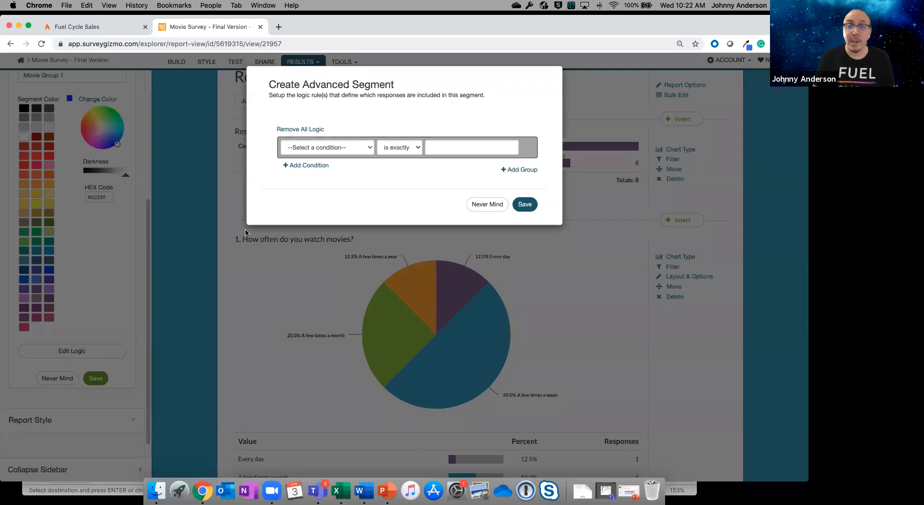
pyautogui.click(321, 152)
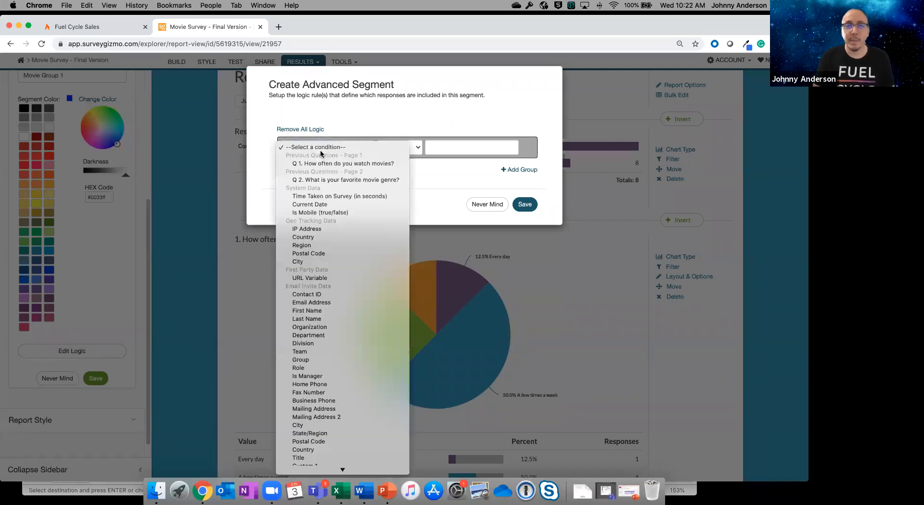
pyautogui.click(340, 278)
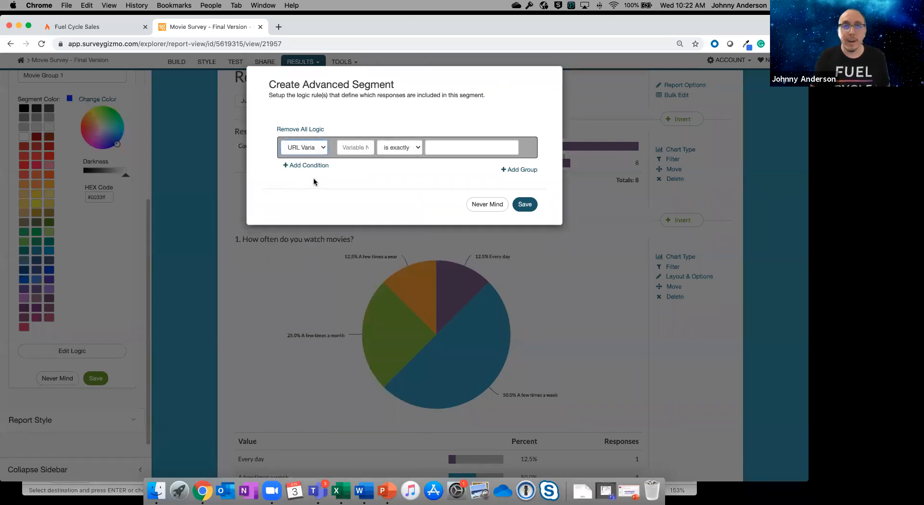
# Step: Review the group entries in the Excel cheat sheet and copy "group|movie_group_1" from it as the segment condition's variable name
pyautogui.click(340, 491)
pyautogui.click(102, 323)
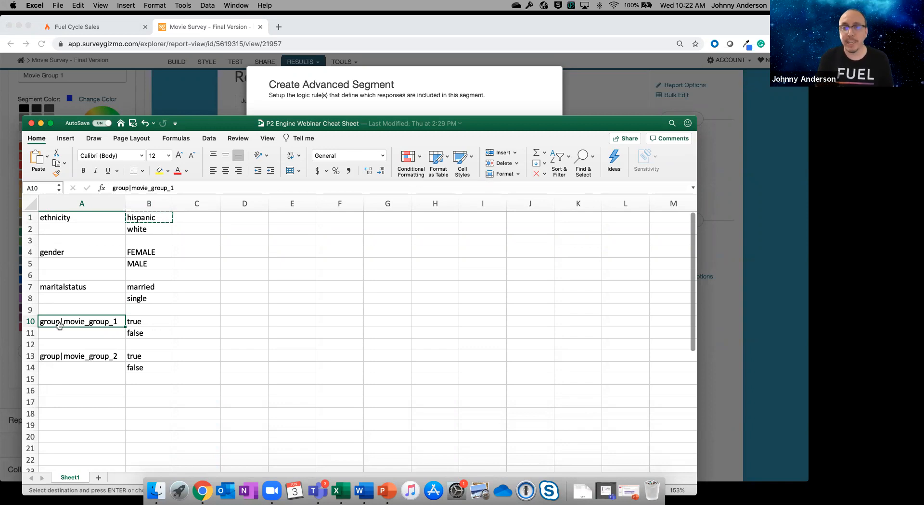
pyautogui.click(77, 335)
pyautogui.click(159, 322)
pyautogui.click(162, 332)
pyautogui.click(161, 321)
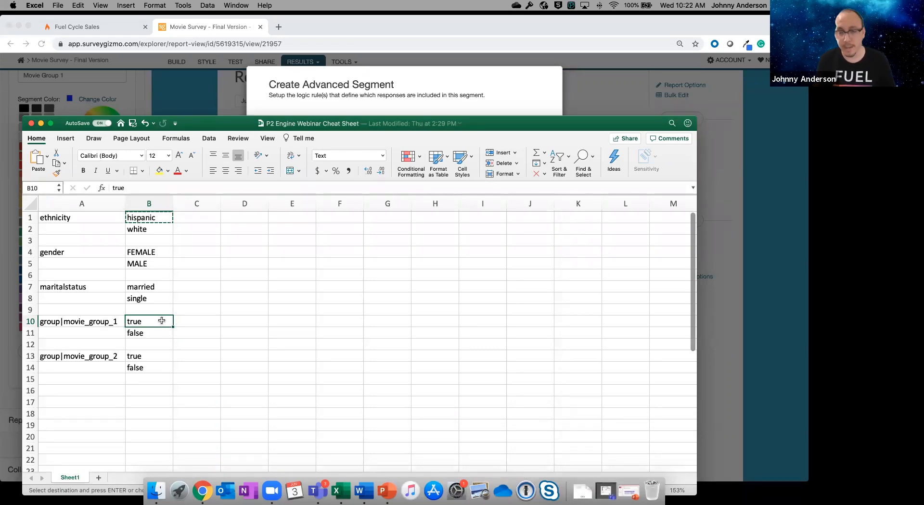
pyautogui.click(106, 326)
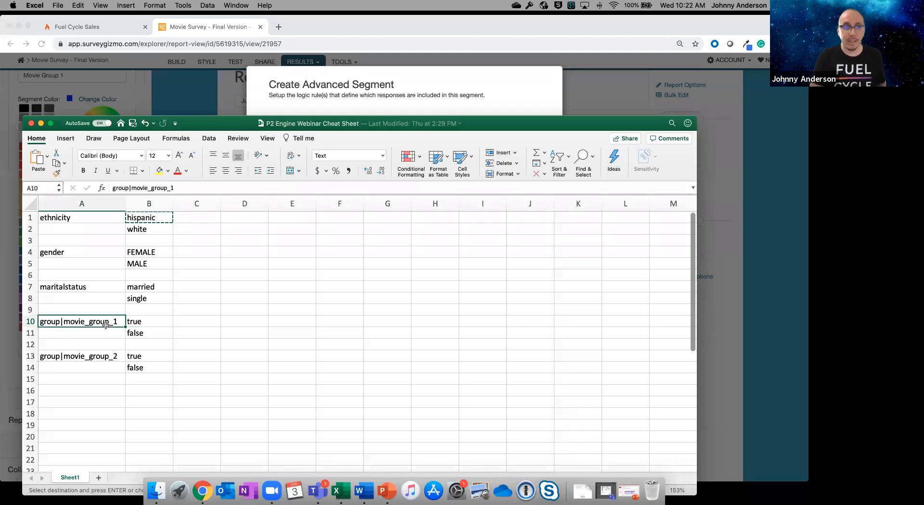
pyautogui.press('super+c')
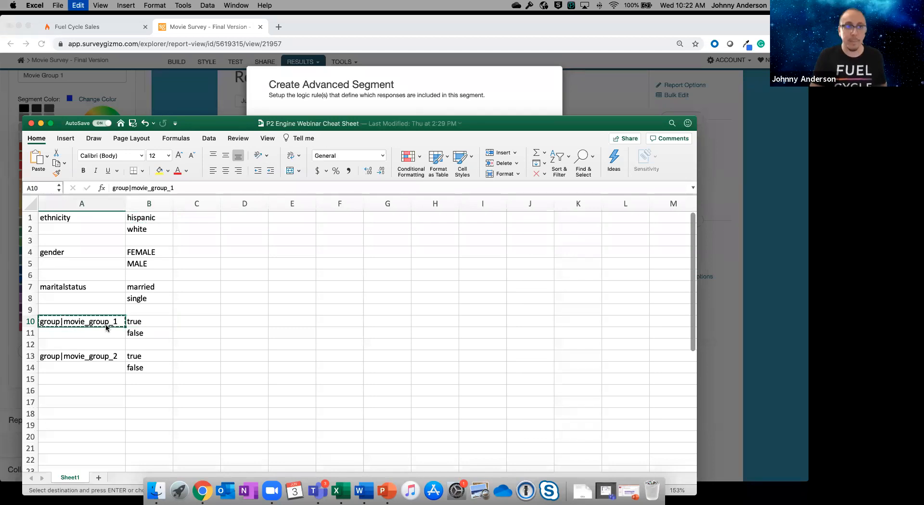
pyautogui.click(421, 102)
pyautogui.click(360, 145)
pyautogui.press('super+v')
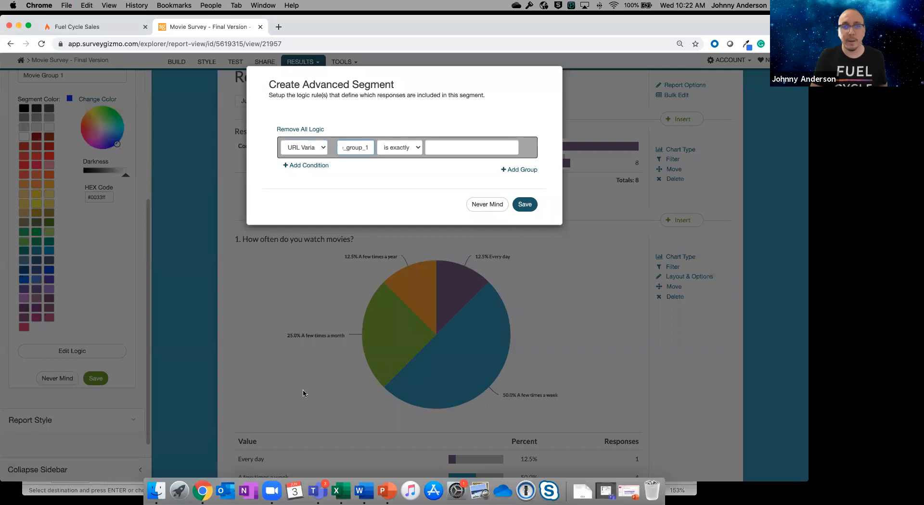
# Step: Copy "true" from the Excel cheat sheet as the condition's exact value, and save the logic and the Movie Group 1 segment
pyautogui.click(336, 491)
pyautogui.click(162, 318)
pyautogui.press('super+c')
pyautogui.click(481, 111)
pyautogui.click(472, 147)
pyautogui.press('super+v')
pyautogui.click(525, 205)
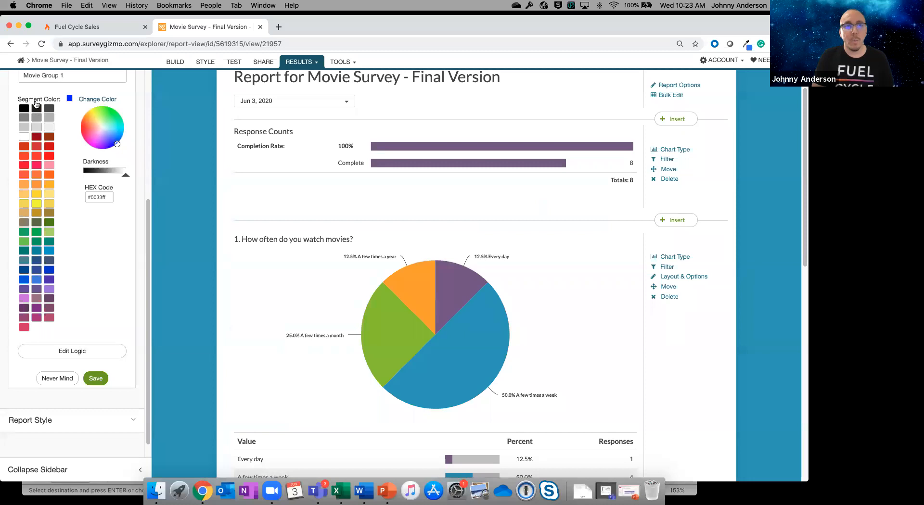
pyautogui.scroll(2, 35, 104)
pyautogui.click(101, 418)
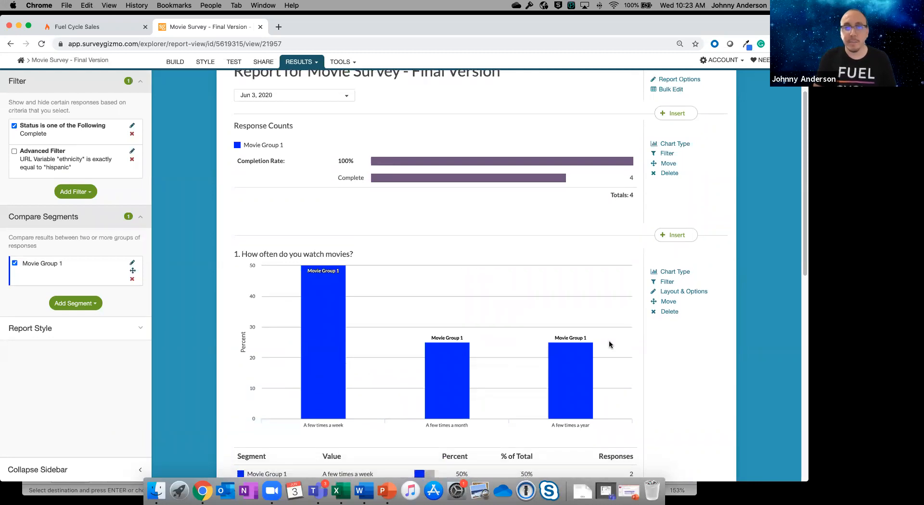
# Step: Look through the report's charts and tables for both survey questions segmented by Movie Group 1
pyautogui.scroll(-2, 609, 344)
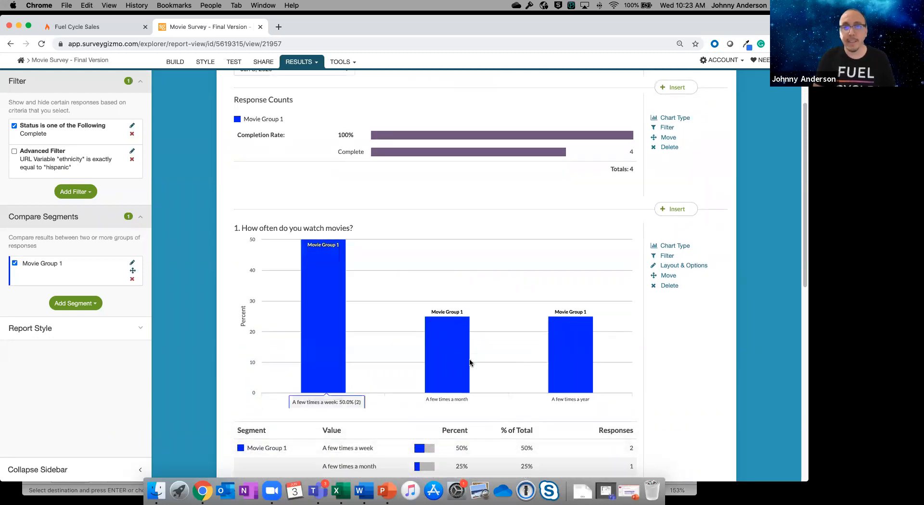
pyautogui.scroll(-5, 469, 360)
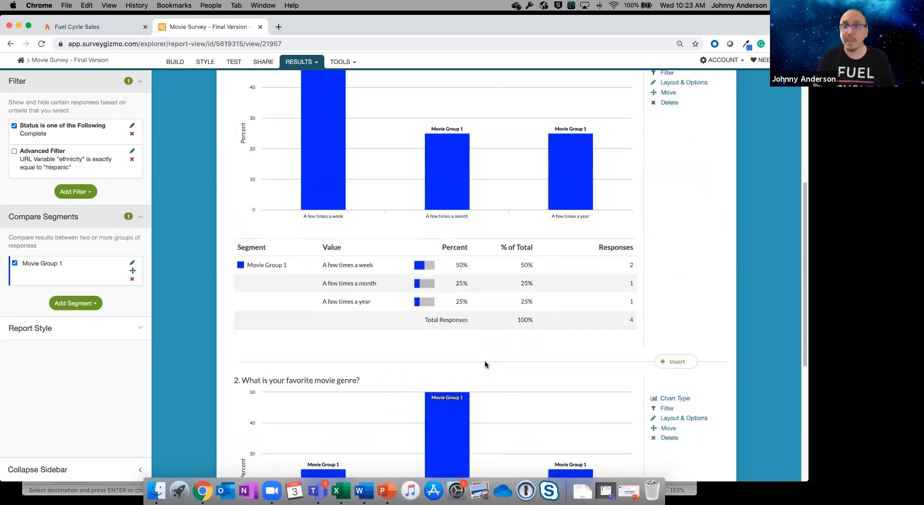
pyautogui.scroll(-7, 485, 362)
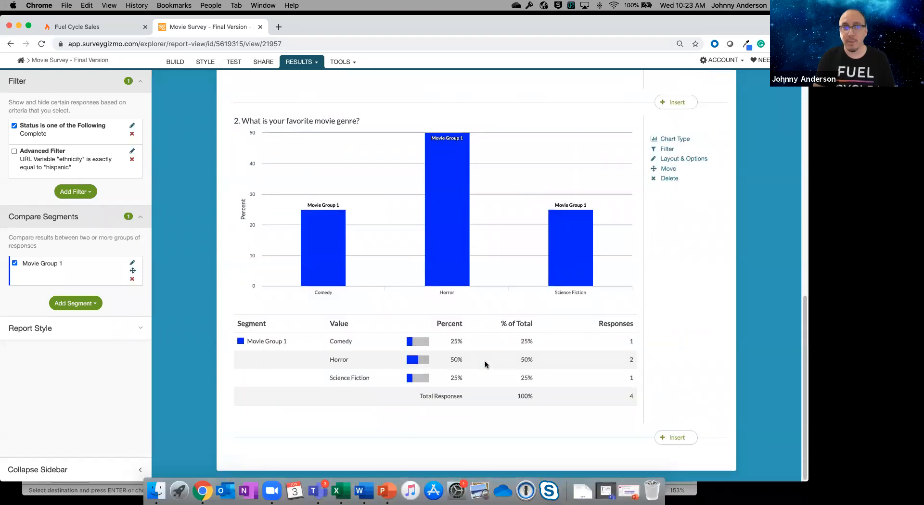
pyautogui.scroll(1, 472, 363)
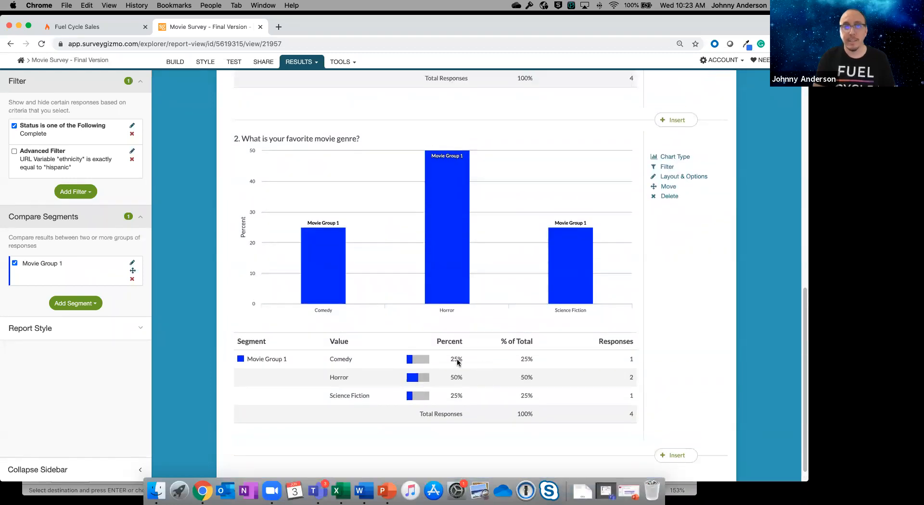
# Step: Create a second advanced comparison segment named "Movie Group 2"
pyautogui.click(76, 307)
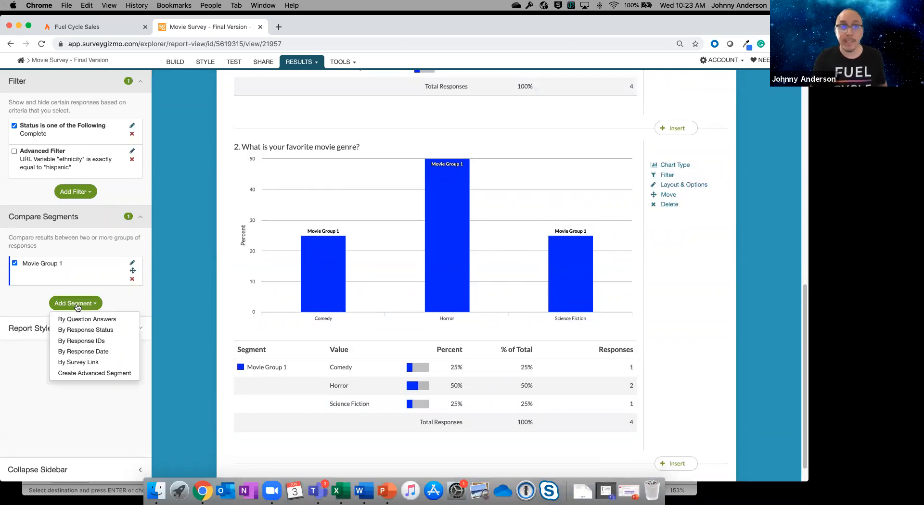
pyautogui.click(103, 374)
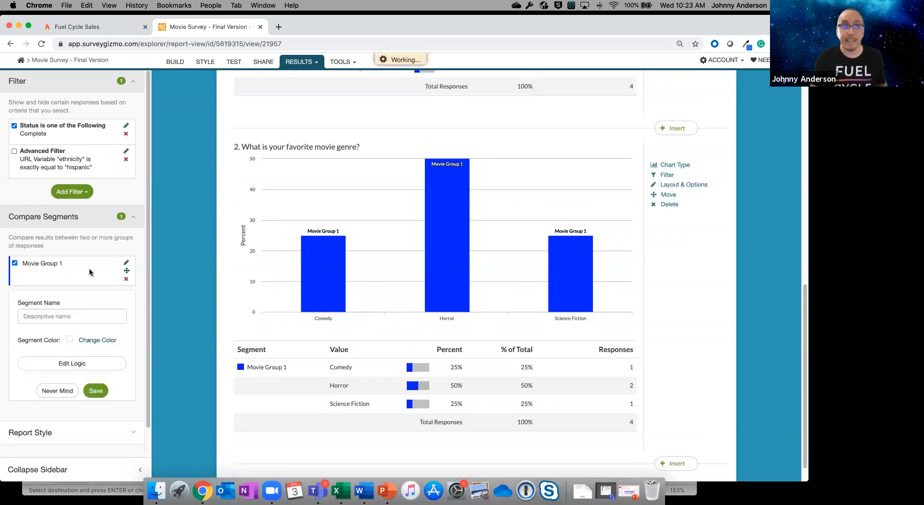
pyautogui.click(65, 315)
pyautogui.write('Movie ')
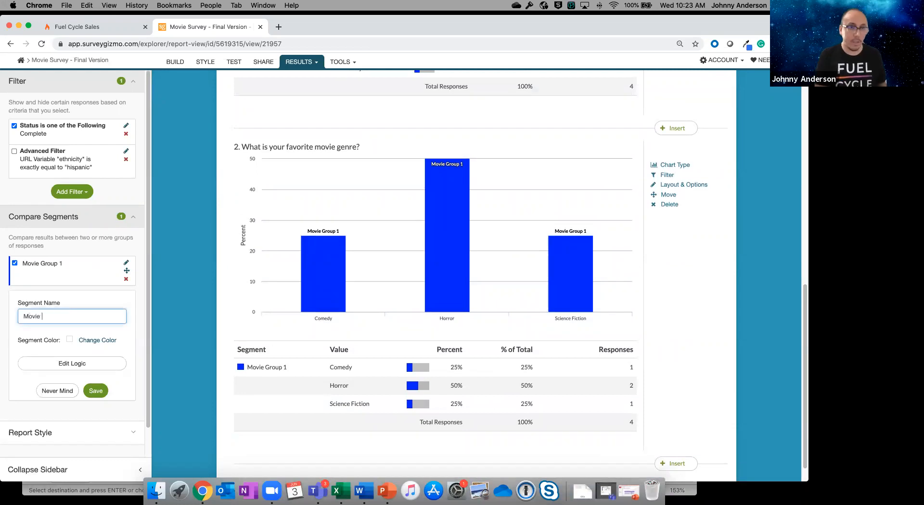
pyautogui.write('Group 2')
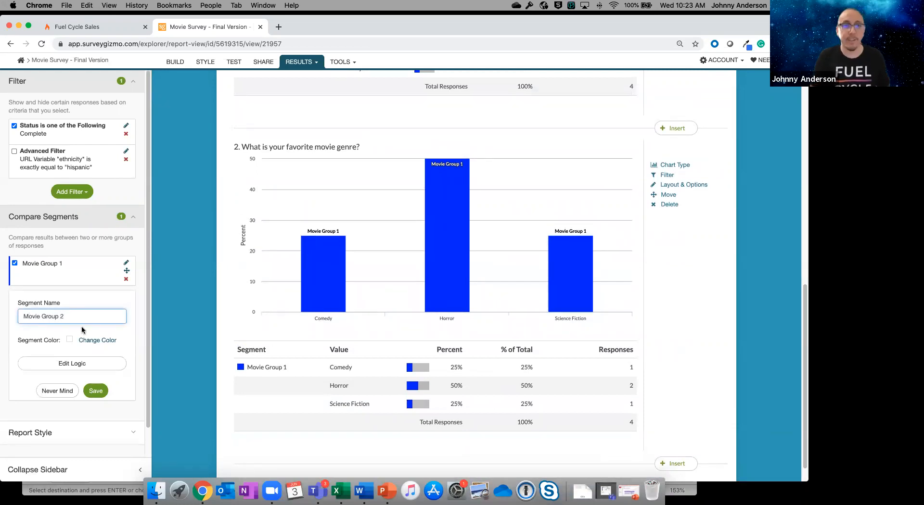
# Step: Set the Movie Group 2 segment's color to red, #ff2d1e
pyautogui.click(94, 341)
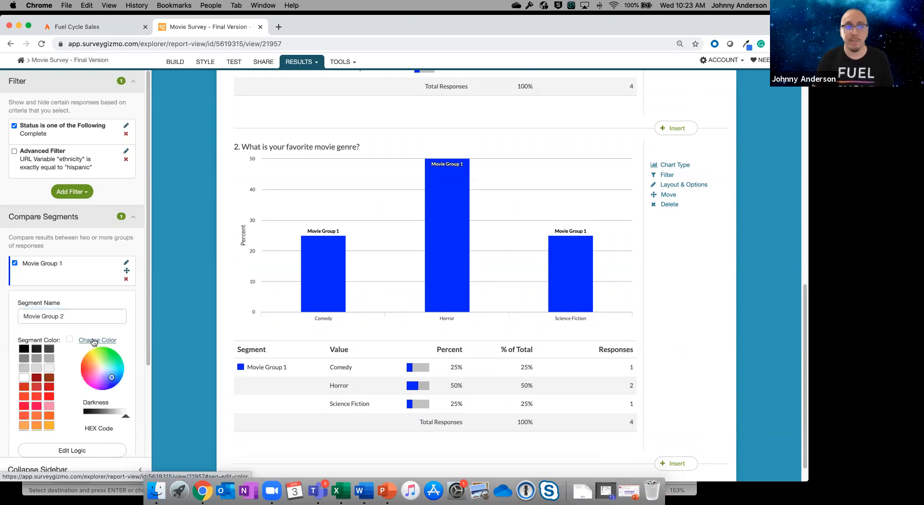
pyautogui.click(110, 377)
pyautogui.moveTo(108, 368); pyautogui.dragTo(84, 368)
pyautogui.scroll(-2, 122, 312)
pyautogui.scroll(-6, 121, 312)
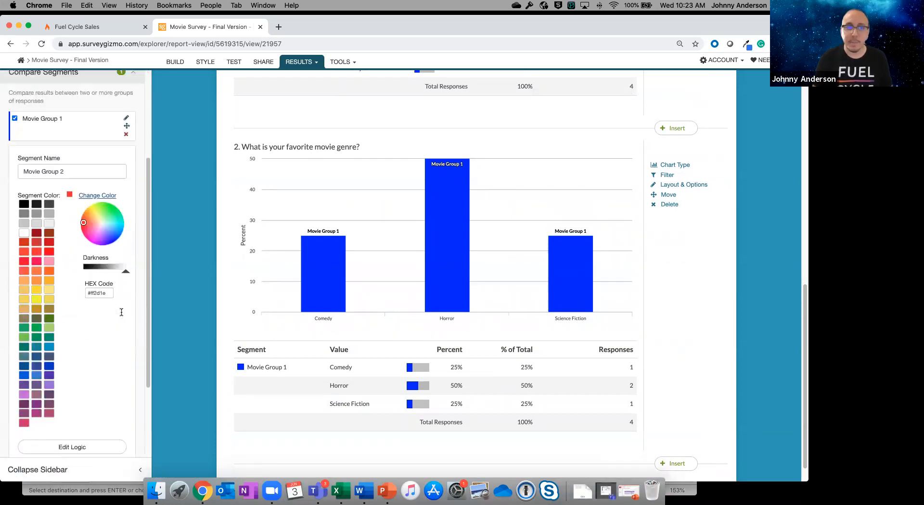
# Step: Add a URL Variable condition to Movie Group 2's logic, copying the variable name "group|movie_group_2" from the Excel cheat sheet
pyautogui.click(113, 380)
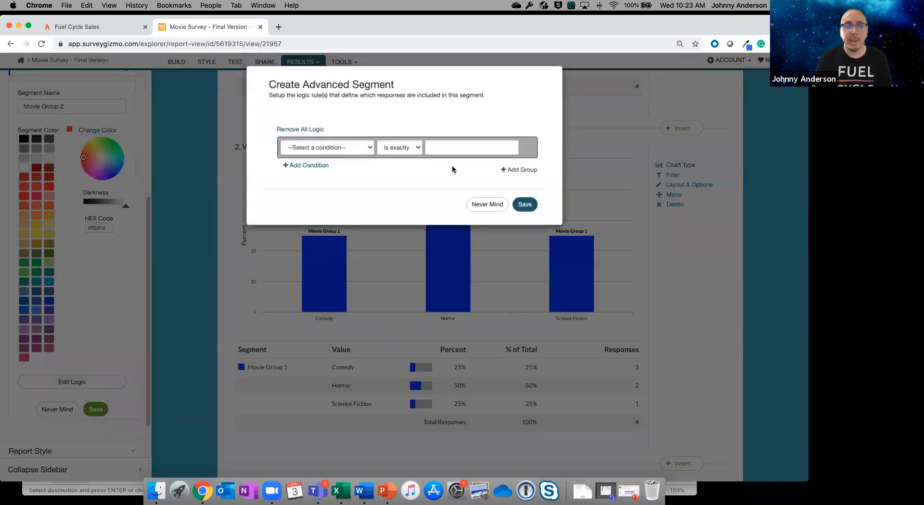
pyautogui.click(353, 148)
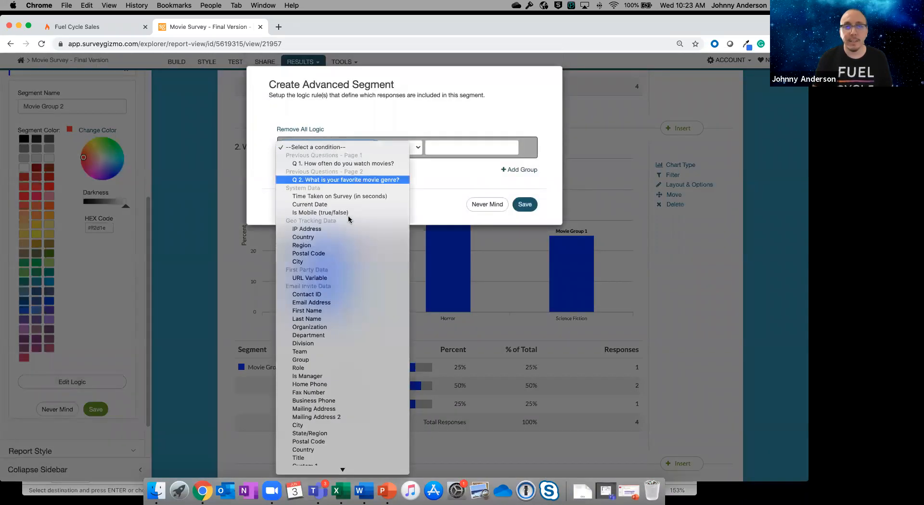
pyautogui.click(346, 278)
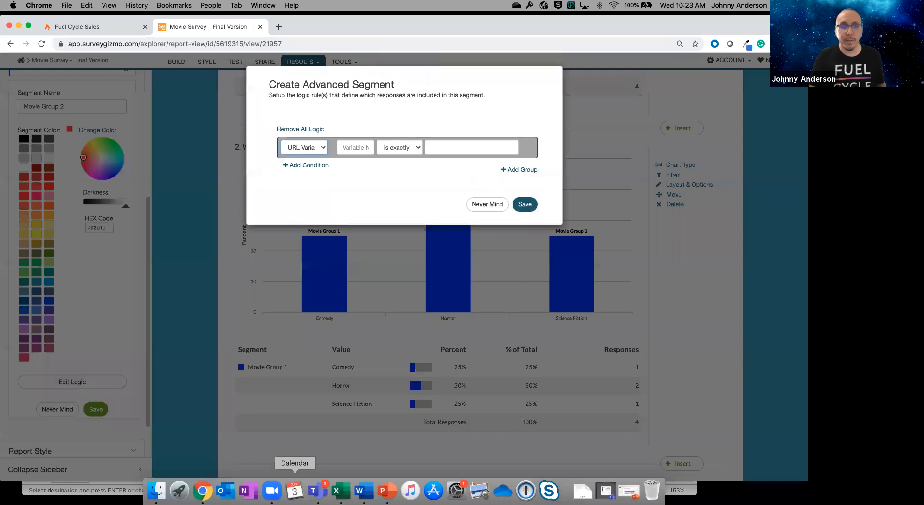
pyautogui.click(337, 491)
pyautogui.click(96, 358)
pyautogui.press('super+c')
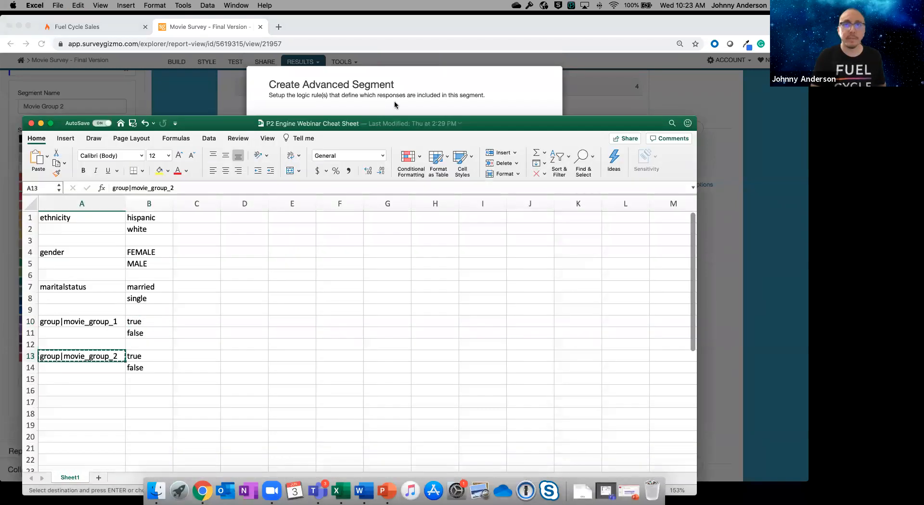
pyautogui.press('super+Tab')
pyautogui.click(359, 149)
pyautogui.press('super+v')
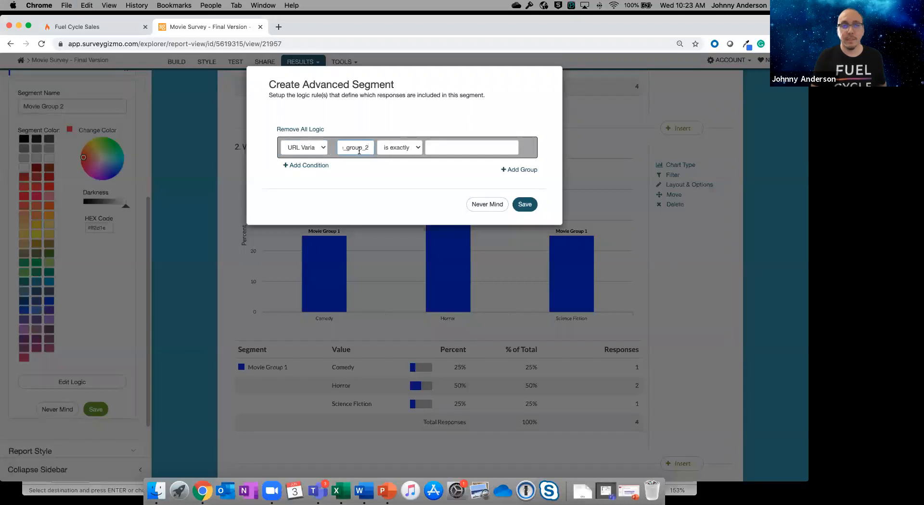
# Step: Copy "true" from the cheat sheet as the group|movie_group_2 condition's exact value, and save the logic and the Movie Group 2 segment
pyautogui.click(341, 491)
pyautogui.click(164, 352)
pyautogui.press('super+c')
pyautogui.press('super+Tab')
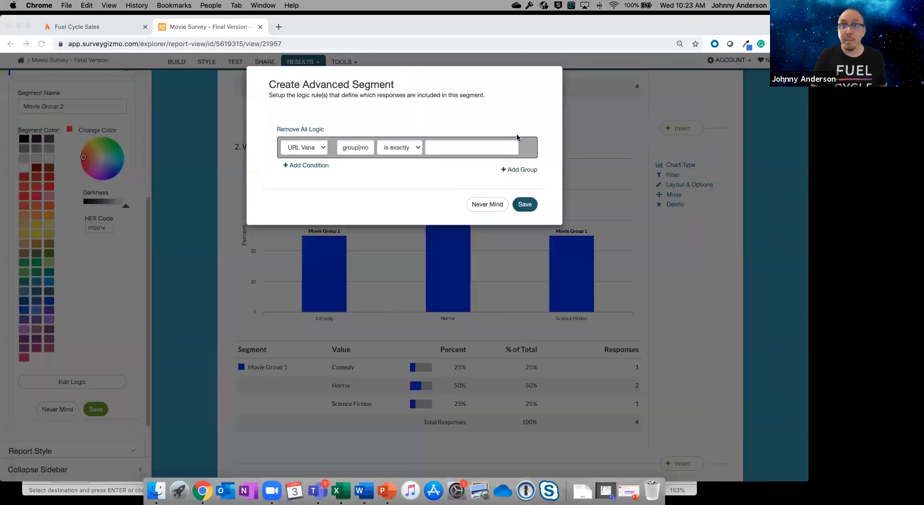
pyautogui.click(495, 150)
pyautogui.press('super+v')
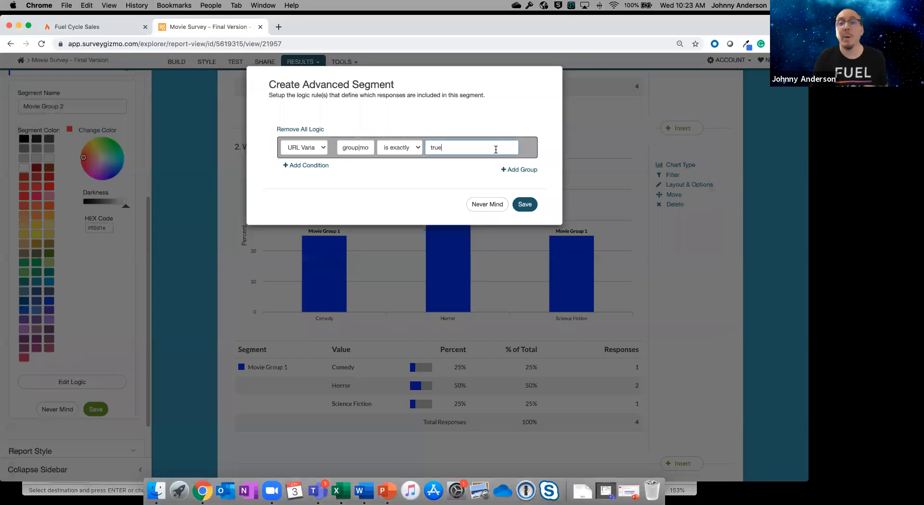
pyautogui.click(533, 210)
pyautogui.click(102, 412)
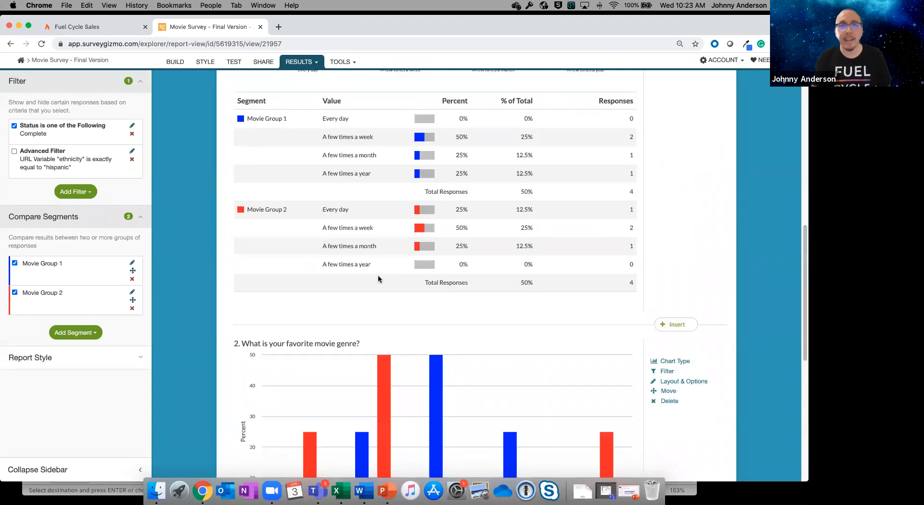
# Step: Compare Movie Group 1 and Movie Group 2 in the report's response counts, charts and tables for both survey questions
pyautogui.scroll(3, 378, 278)
pyautogui.scroll(3, 377, 279)
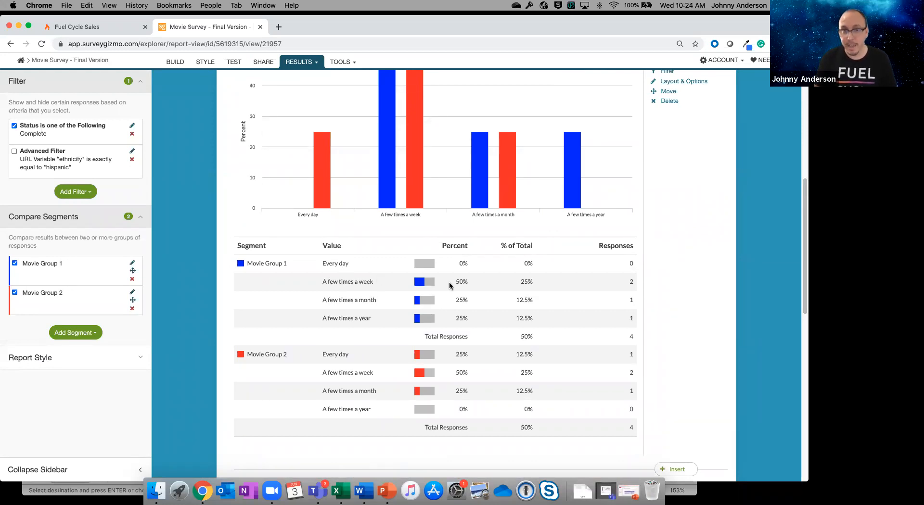
pyautogui.scroll(-5, 450, 285)
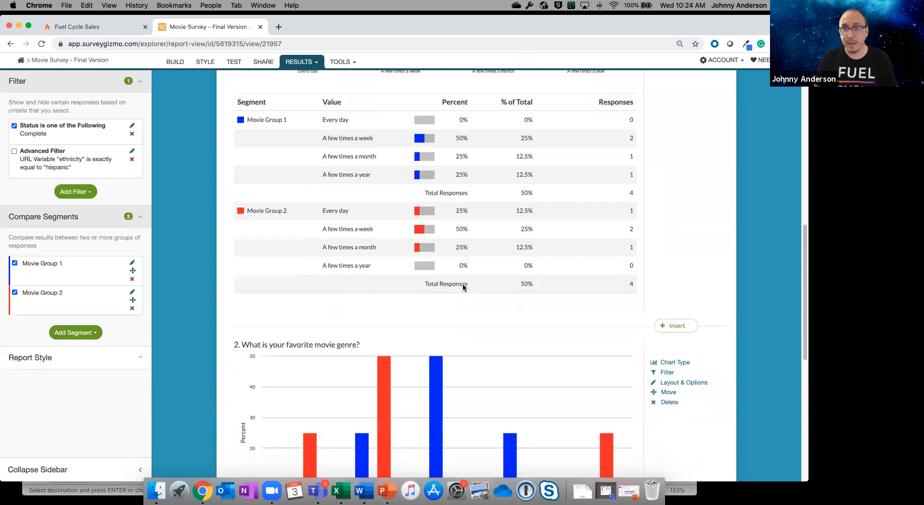
pyautogui.scroll(-10, 463, 287)
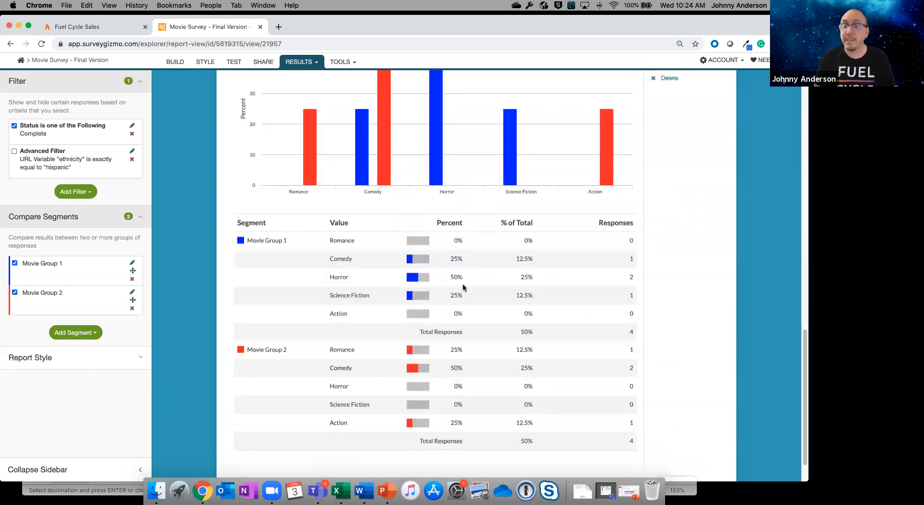
pyautogui.scroll(-2, 463, 287)
pyautogui.scroll(9, 463, 287)
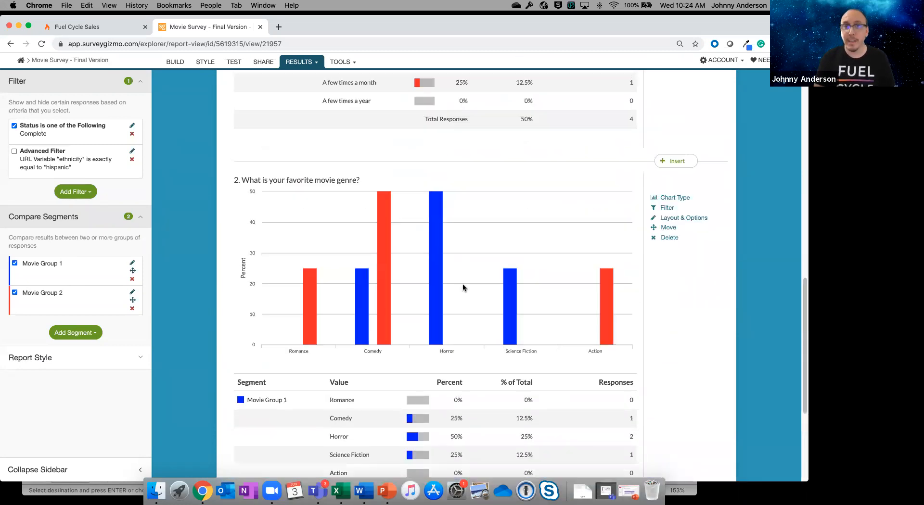
pyautogui.scroll(6, 463, 288)
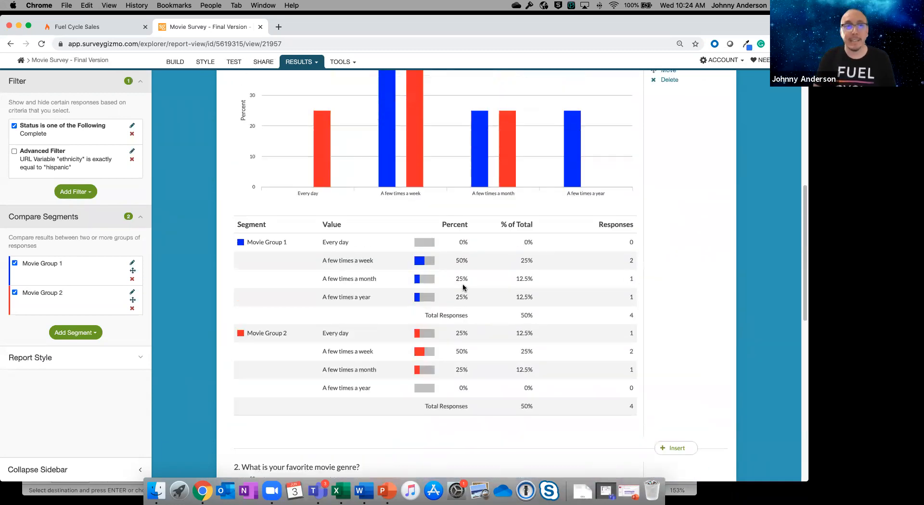
pyautogui.scroll(1, 463, 287)
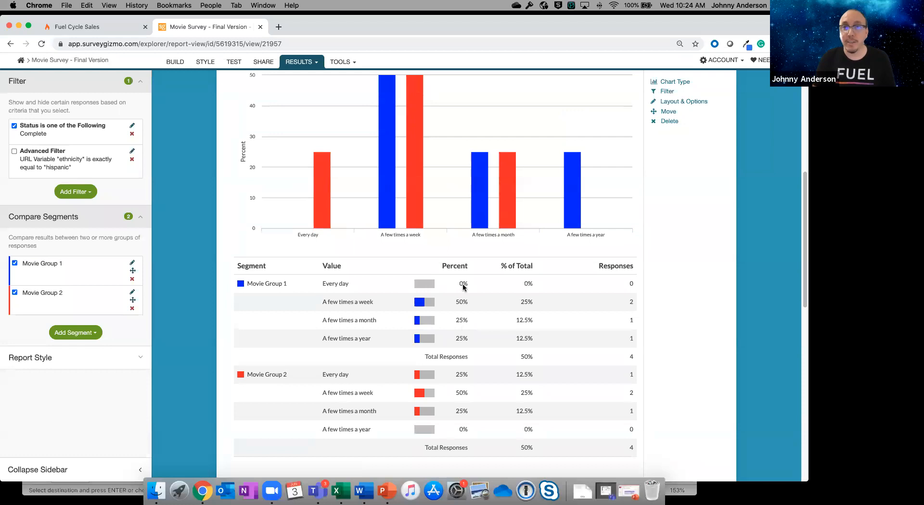
pyautogui.scroll(5, 463, 286)
pyautogui.scroll(3, 463, 287)
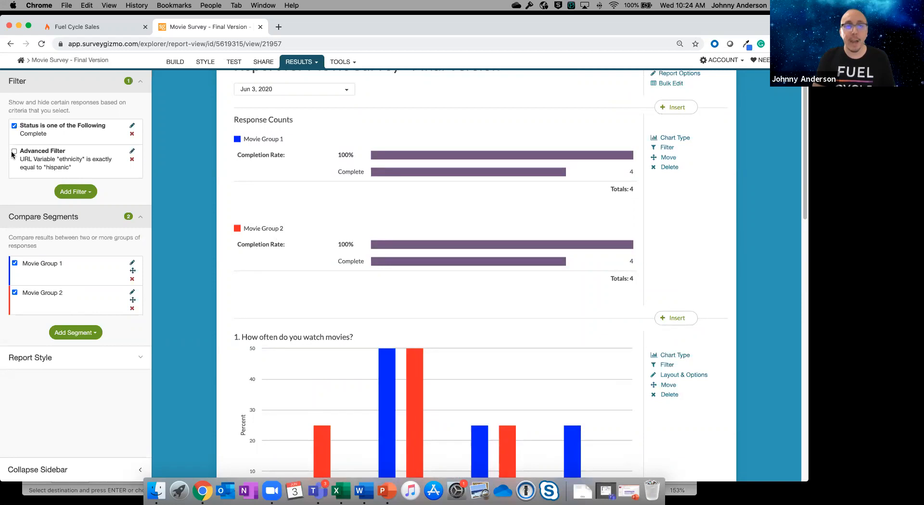
# Step: Turn off the Movie Group 1 and Movie Group 2 comparison segments in the report
pyautogui.click(15, 292)
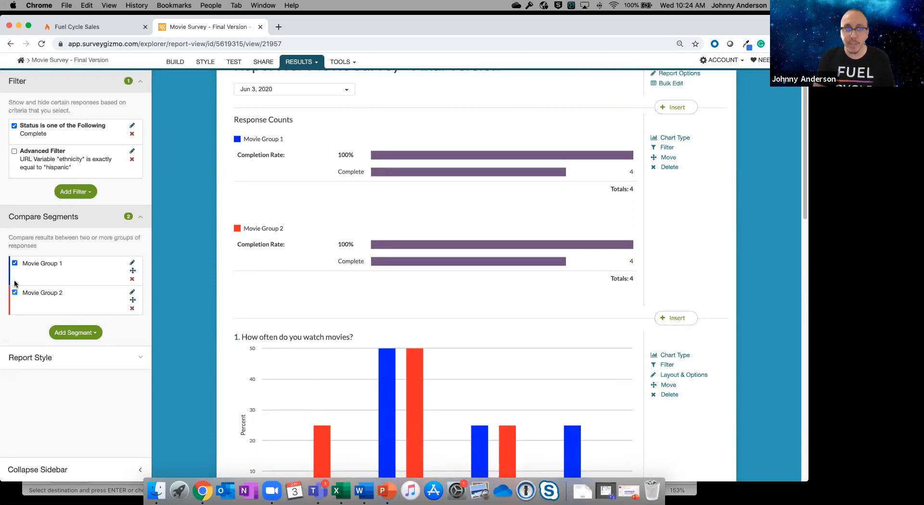
pyautogui.click(15, 263)
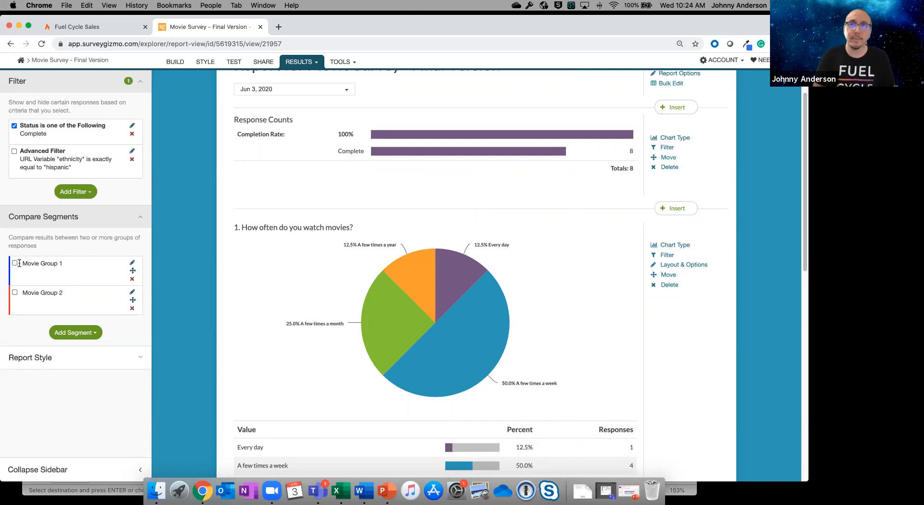
pyautogui.scroll(2, 383, 265)
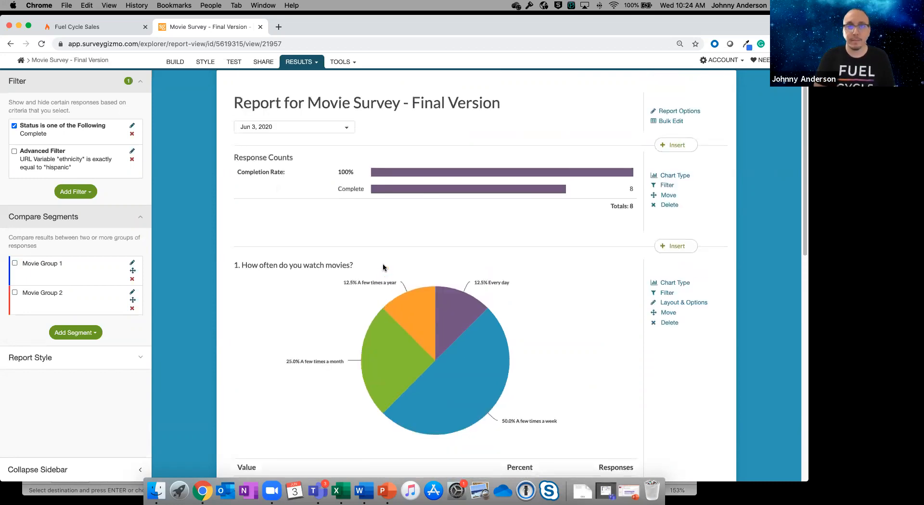
pyautogui.scroll(3, 383, 266)
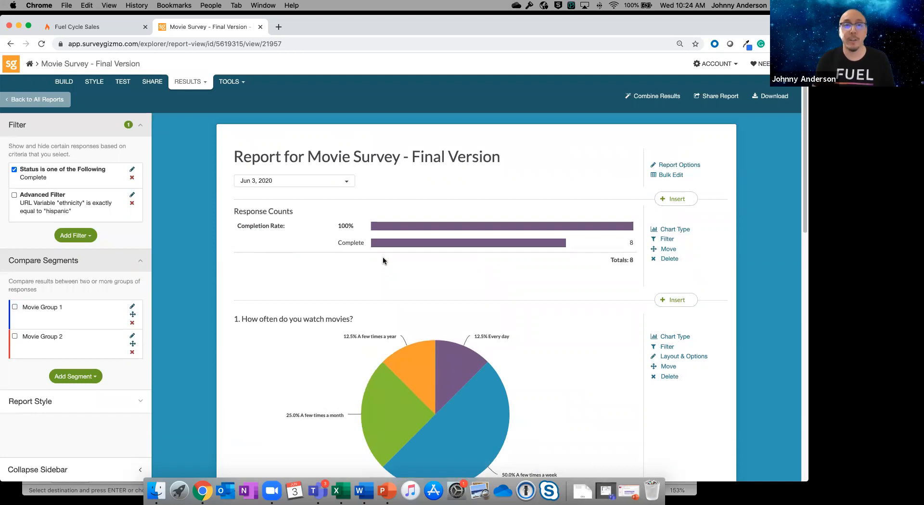
pyautogui.click(235, 82)
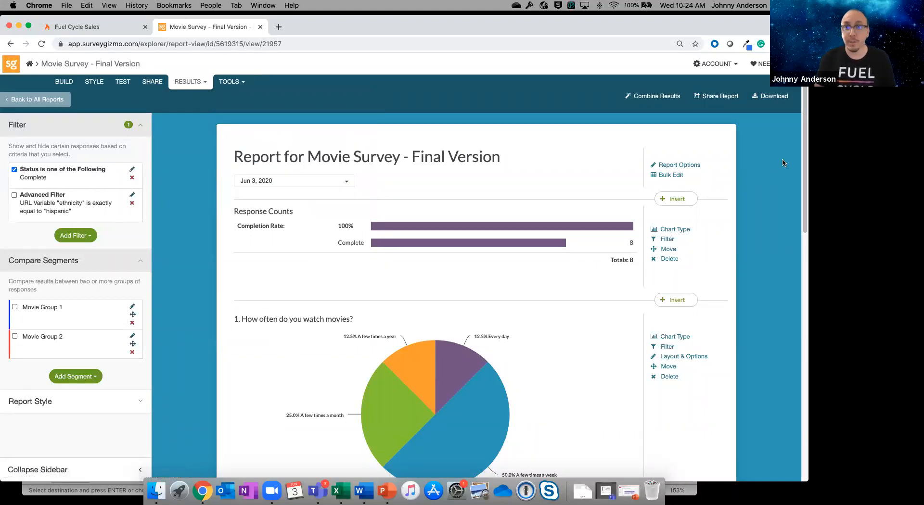
pyautogui.scroll(-3, 217, 317)
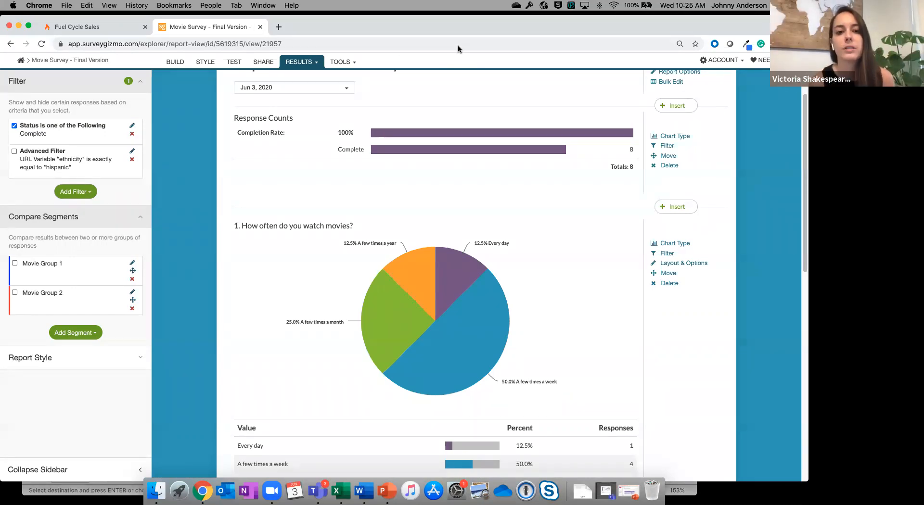
pyautogui.scroll(4, 260, 155)
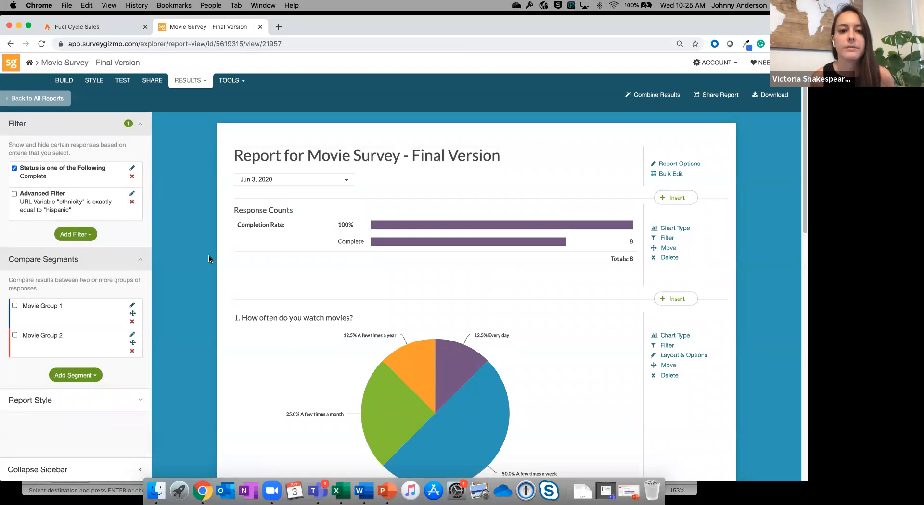
pyautogui.scroll(-2, 207, 261)
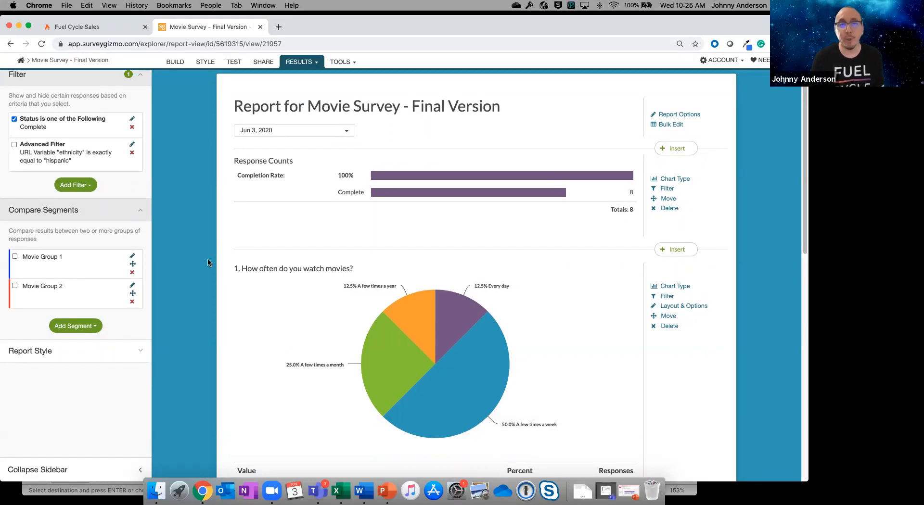
# Step: Switch to Fuel Cycle to review Movie Group 1's option for pushing data to survey providers, and return to the SurveyGizmo report
pyautogui.click(109, 29)
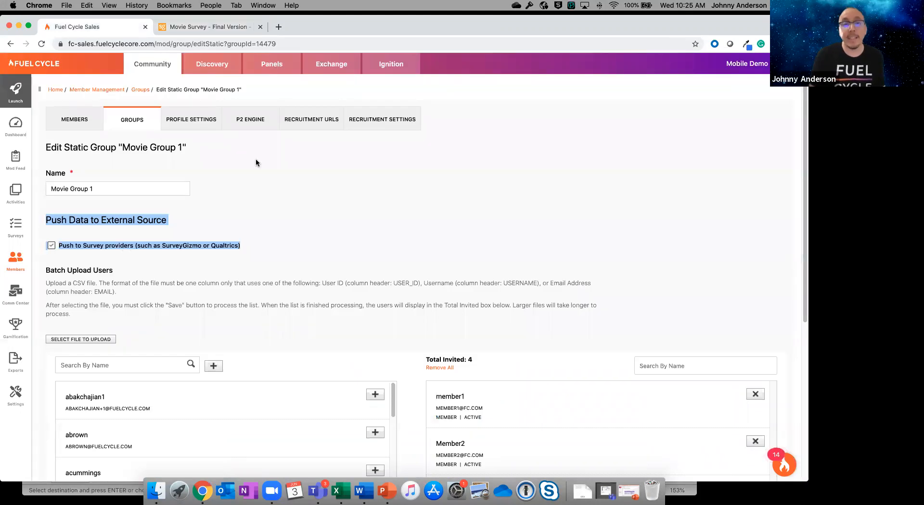
pyautogui.moveTo(258, 246); pyautogui.dragTo(57, 246)
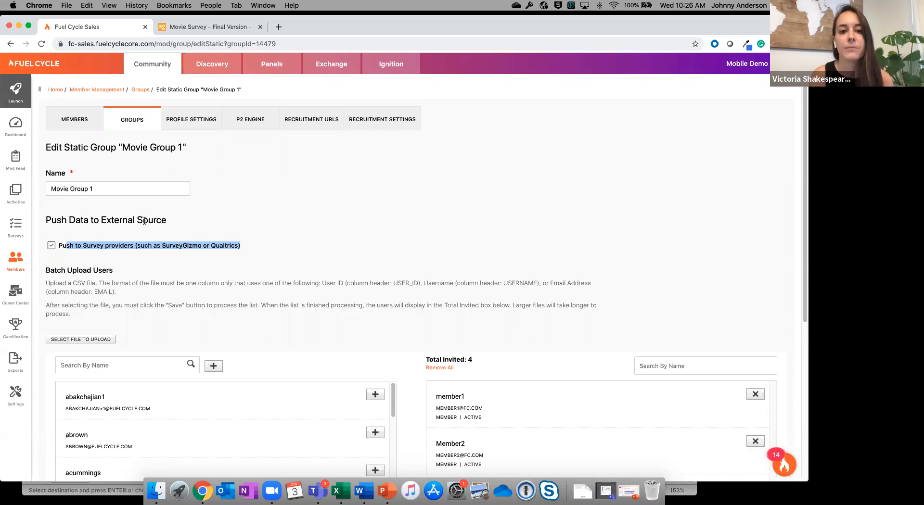
pyautogui.click(194, 30)
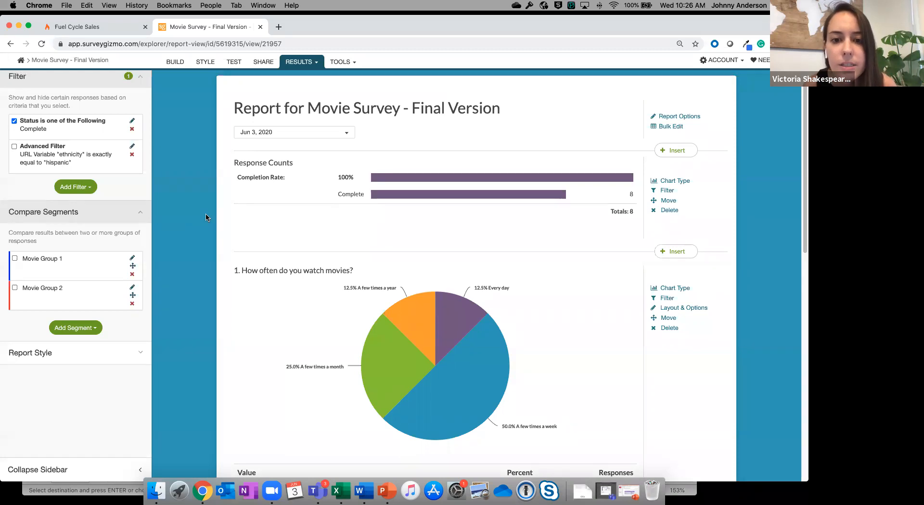
# Step: Start a new manual test response for the movie survey and open its URL variables entry field
pyautogui.scroll(2, 207, 219)
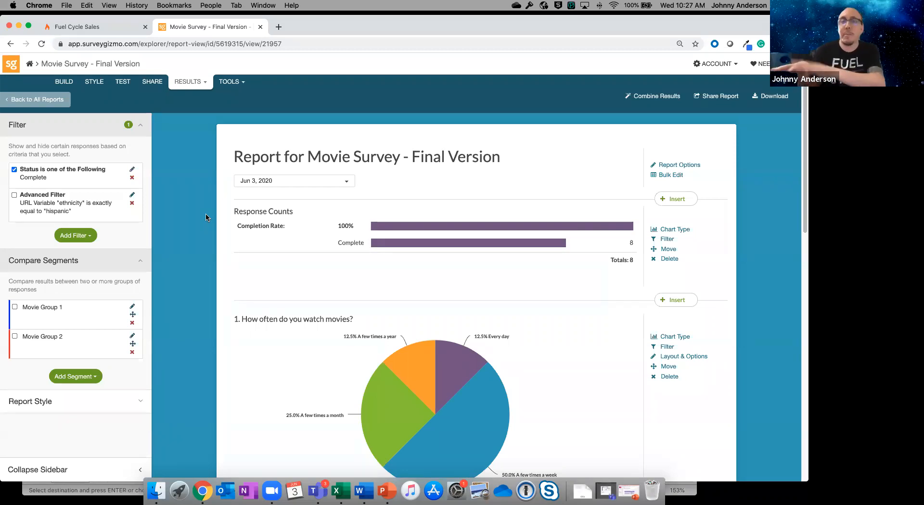
pyautogui.click(123, 84)
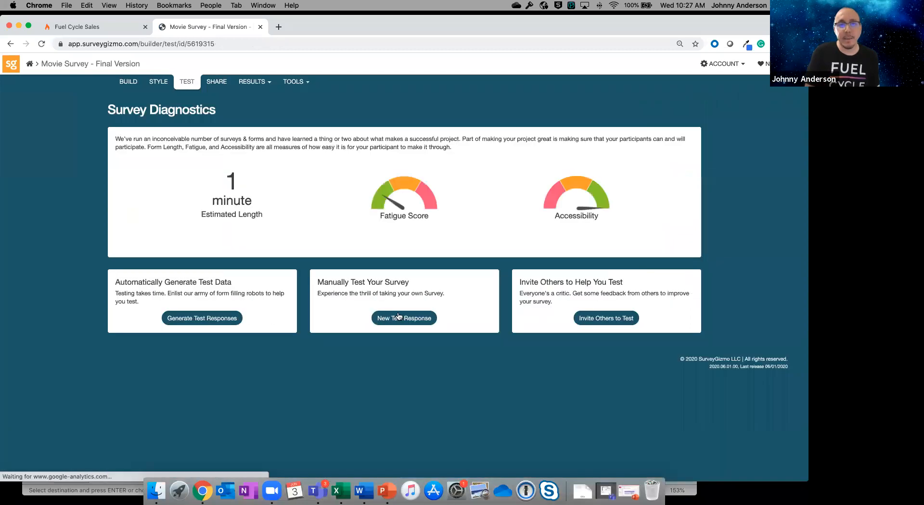
pyautogui.click(421, 320)
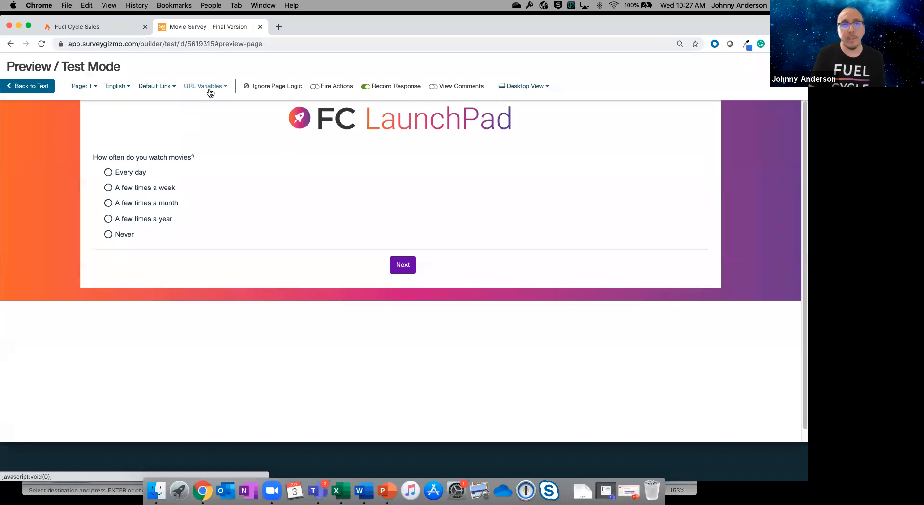
pyautogui.click(209, 88)
pyautogui.click(215, 121)
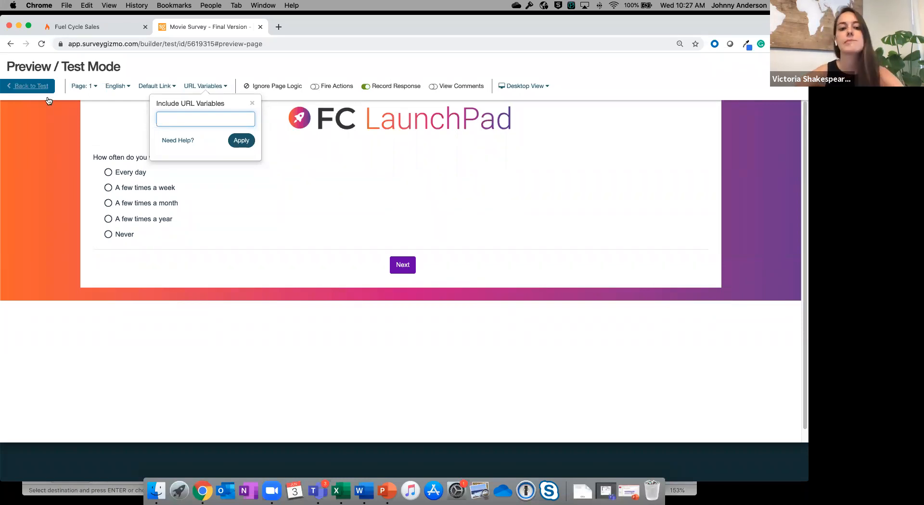
# Step: Leave the test preview and reopen the Movie Survey - Final Version report to look over its unsegmented results
pyautogui.click(30, 85)
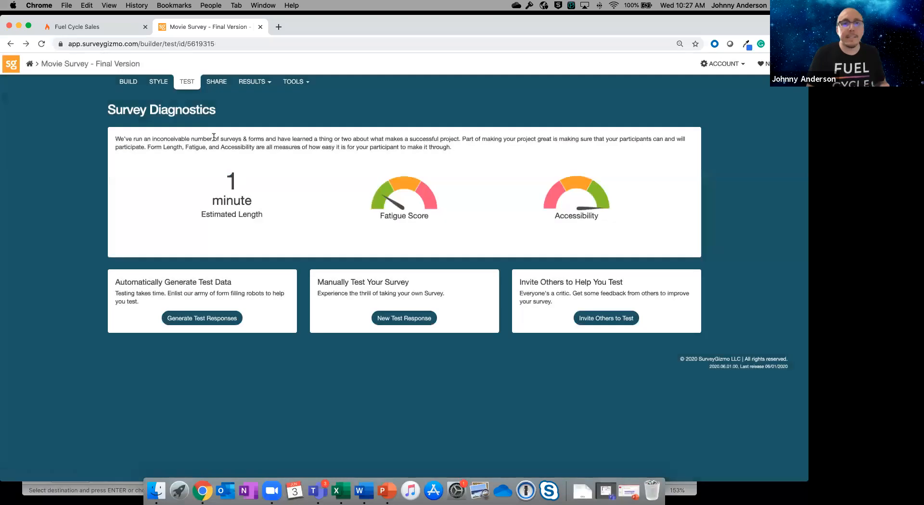
pyautogui.click(254, 82)
pyautogui.click(279, 126)
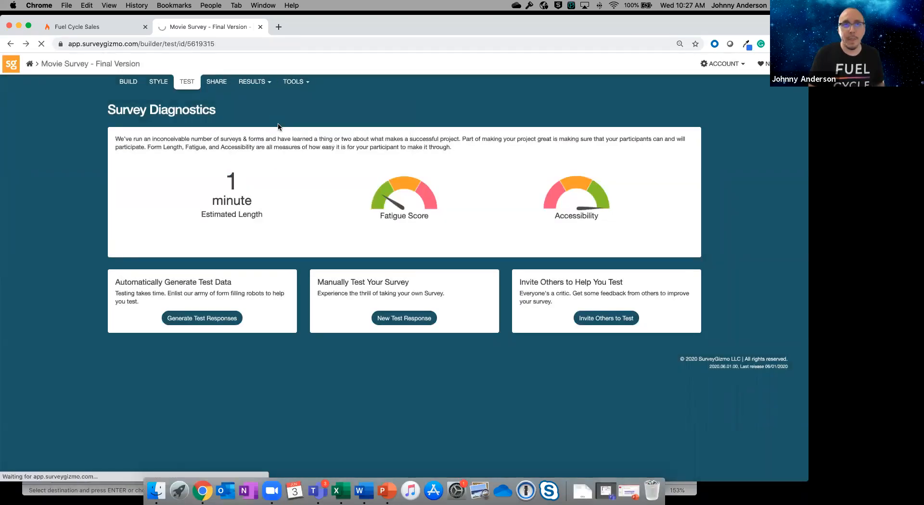
pyautogui.click(334, 284)
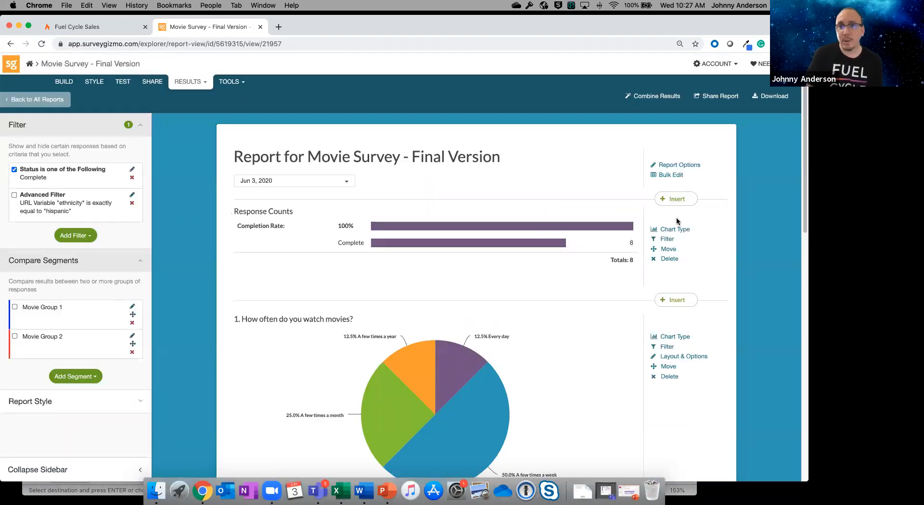
pyautogui.scroll(-5, 677, 262)
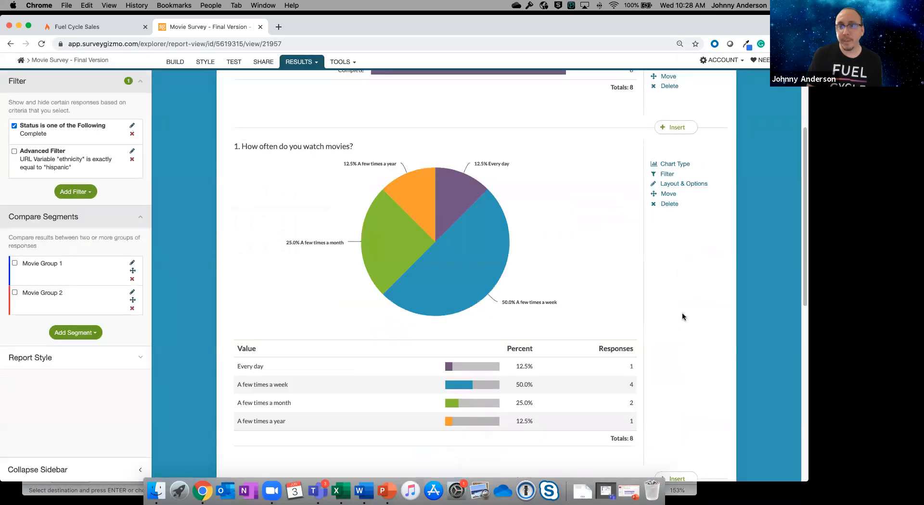
pyautogui.scroll(-4, 682, 315)
pyautogui.scroll(10, 682, 293)
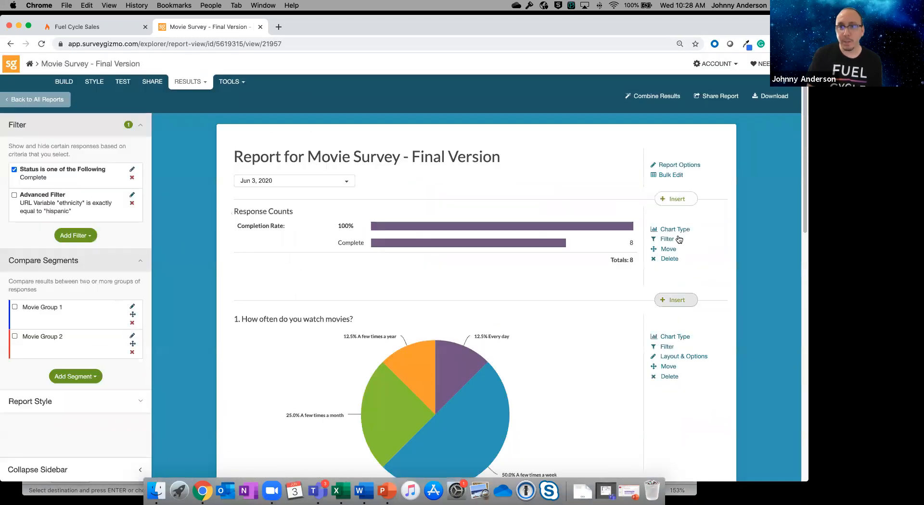
# Step: Insert a URL, SSO, and Hidden Values element for the gender URL variable above Response Counts in the report
pyautogui.click(683, 201)
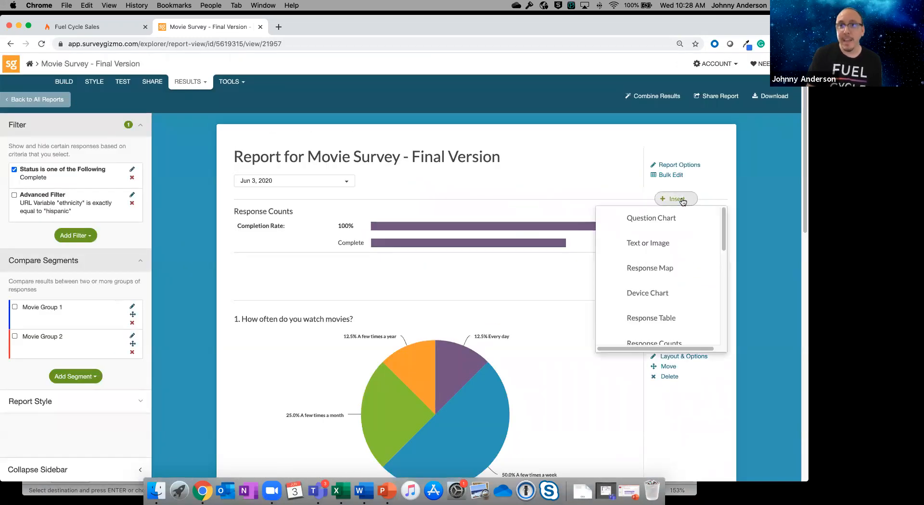
pyautogui.scroll(-1, 670, 248)
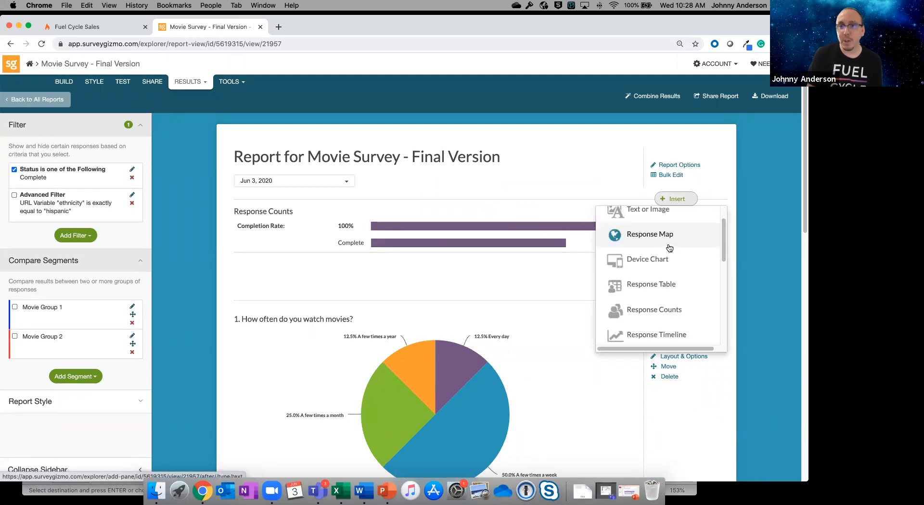
pyautogui.scroll(-5, 670, 248)
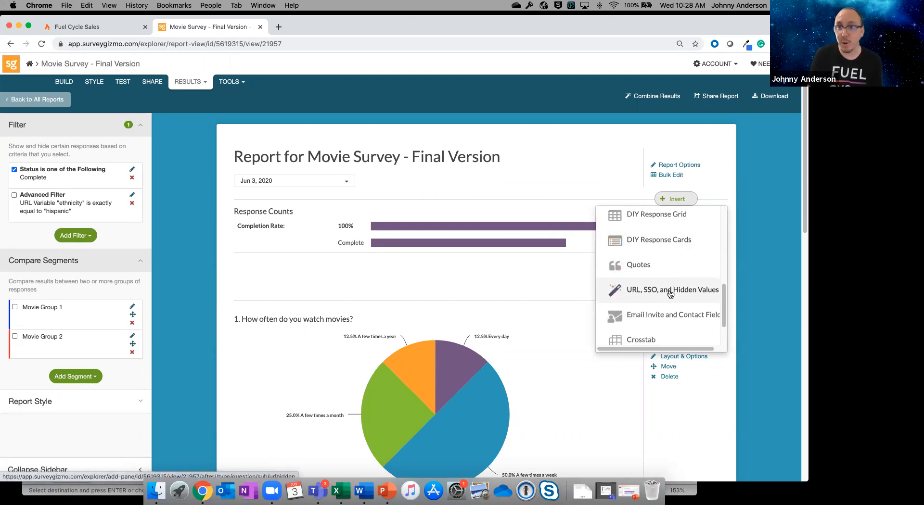
pyautogui.click(698, 291)
pyautogui.click(369, 121)
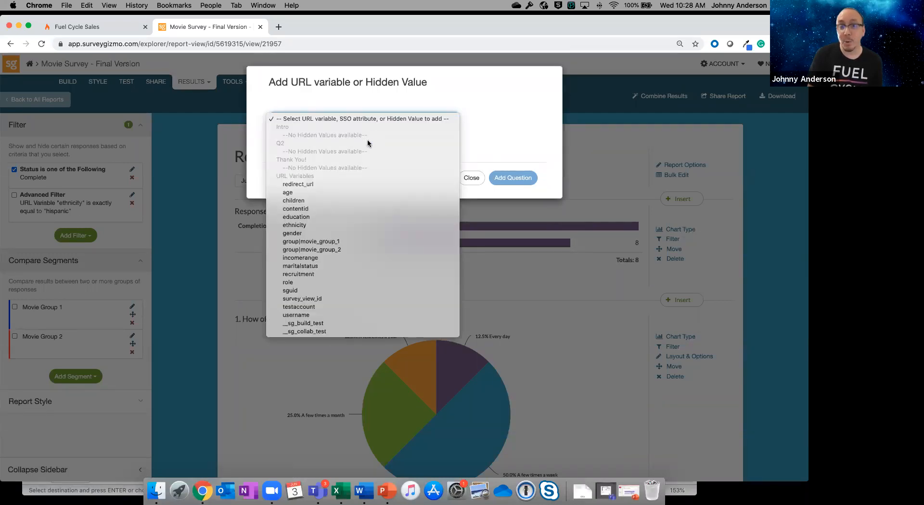
pyautogui.click(359, 227)
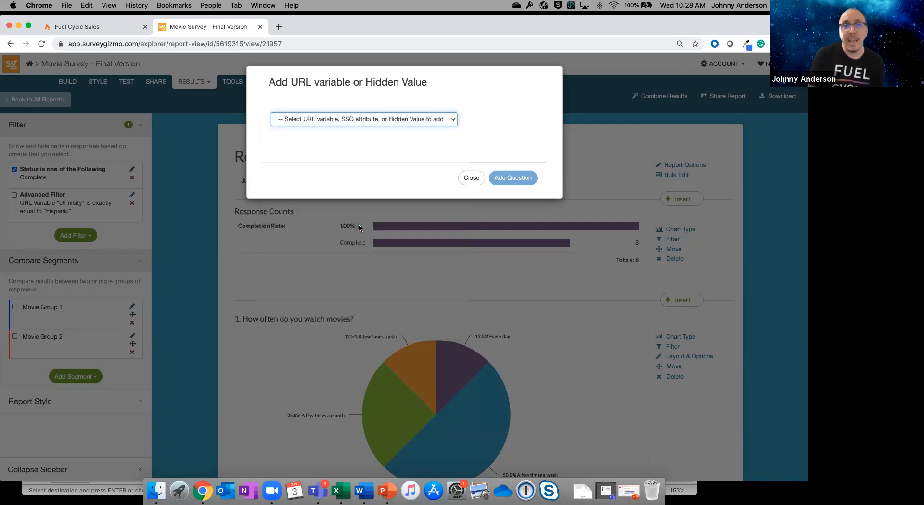
pyautogui.click(351, 123)
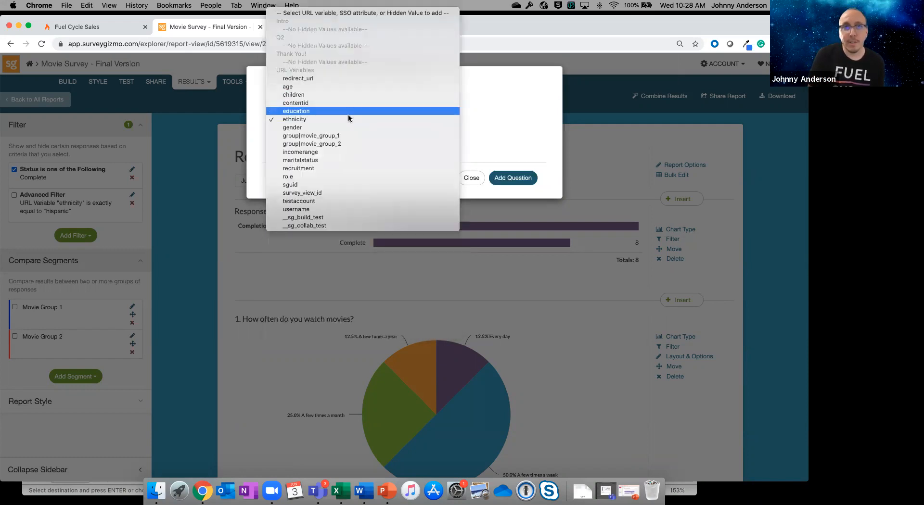
pyautogui.click(355, 128)
pyautogui.click(513, 178)
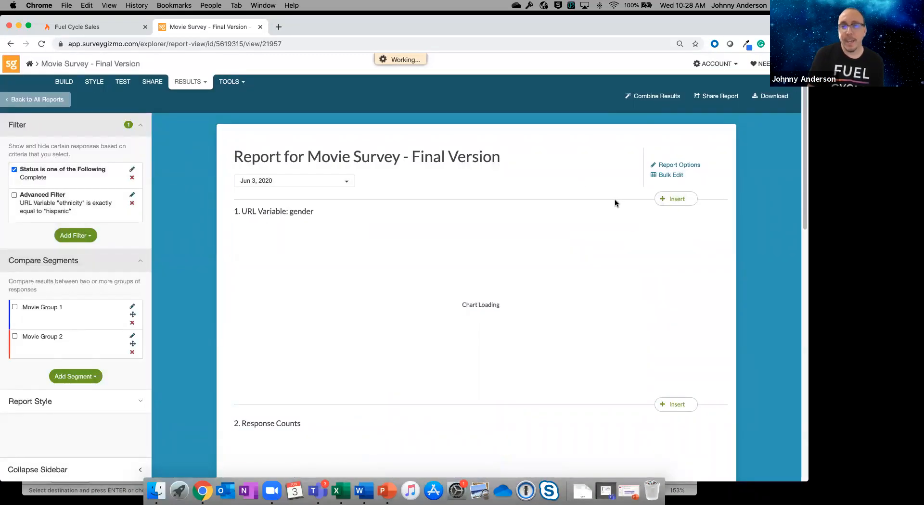
# Step: Review the gender URL variable chart and its value table alongside the Response Counts and movie-watching frequency results
pyautogui.scroll(-2, 613, 209)
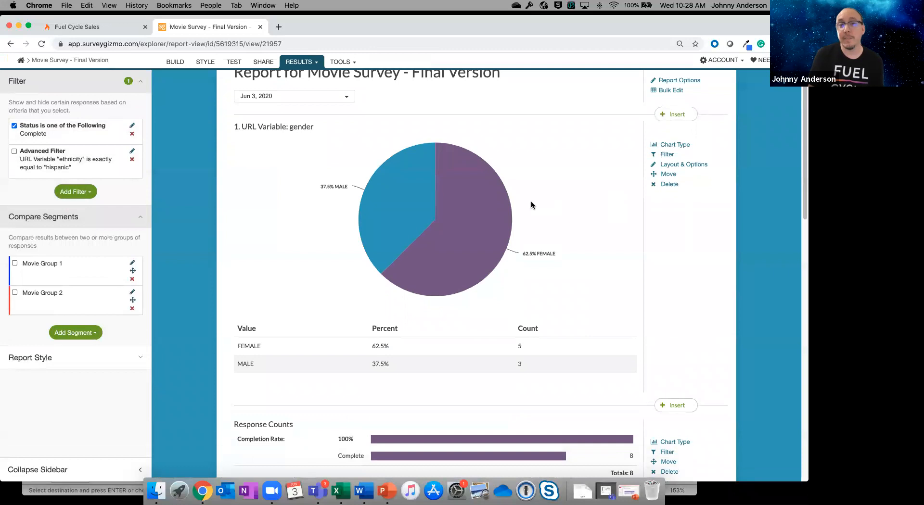
pyautogui.scroll(1, 532, 205)
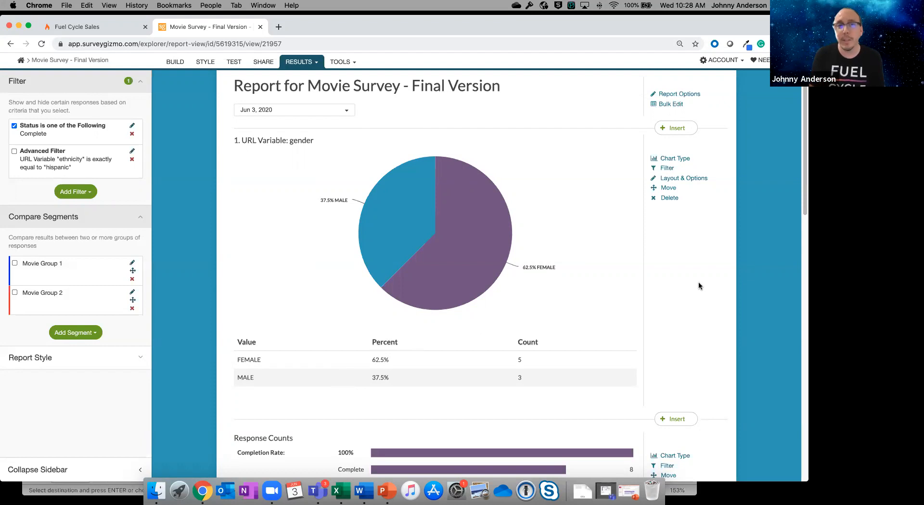
pyautogui.scroll(-7, 694, 284)
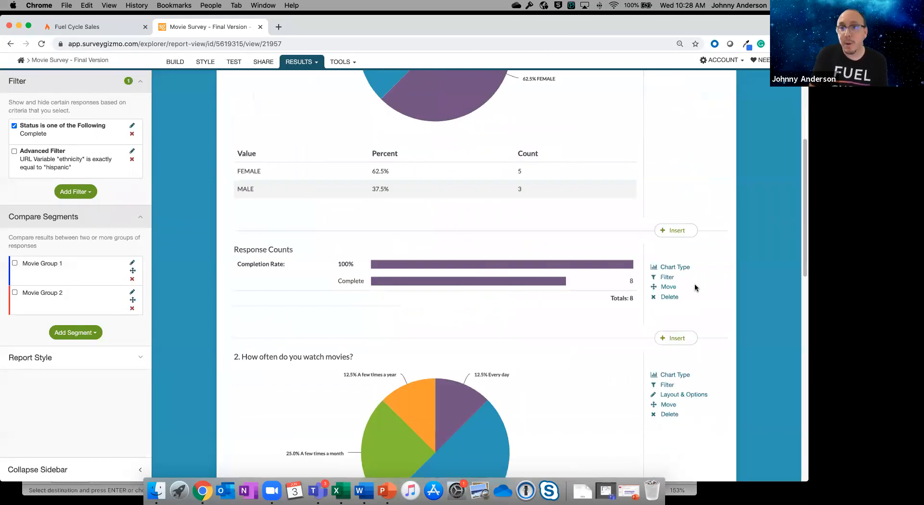
pyautogui.scroll(9, 694, 287)
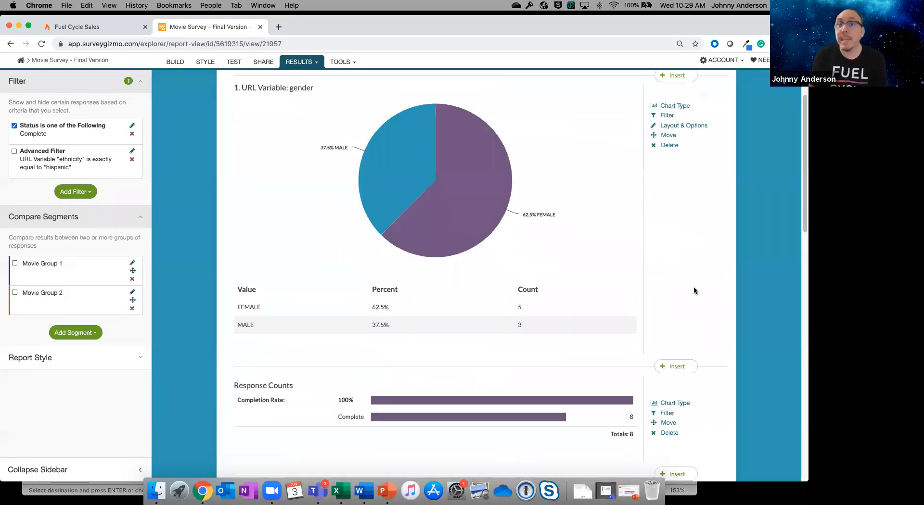
pyautogui.scroll(-5, 691, 250)
pyautogui.scroll(-3, 691, 241)
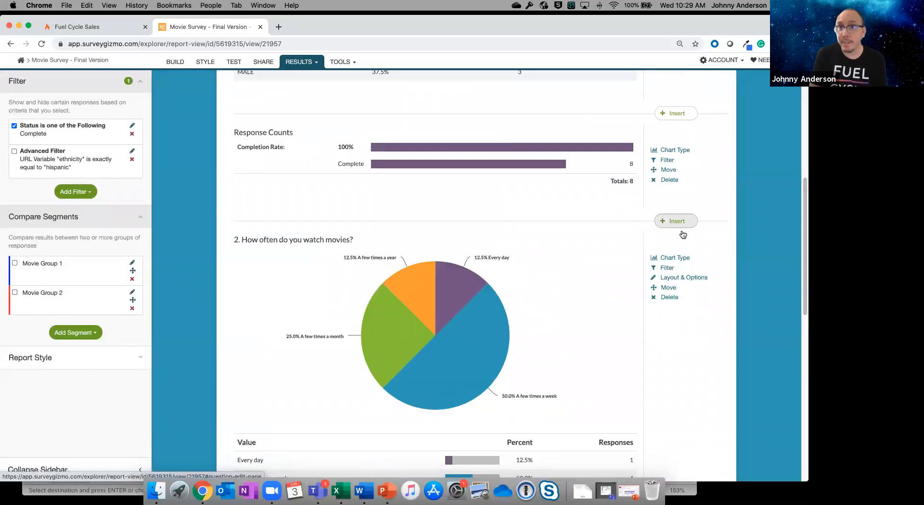
pyautogui.scroll(6, 706, 224)
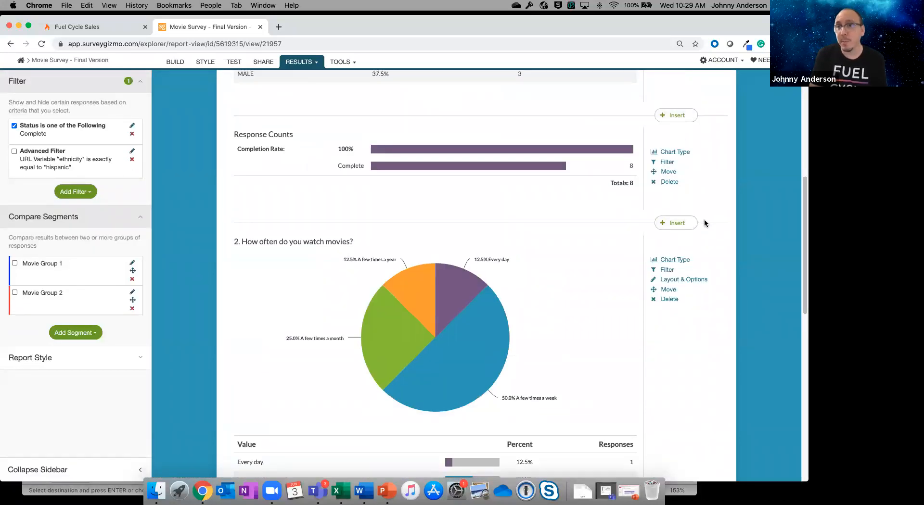